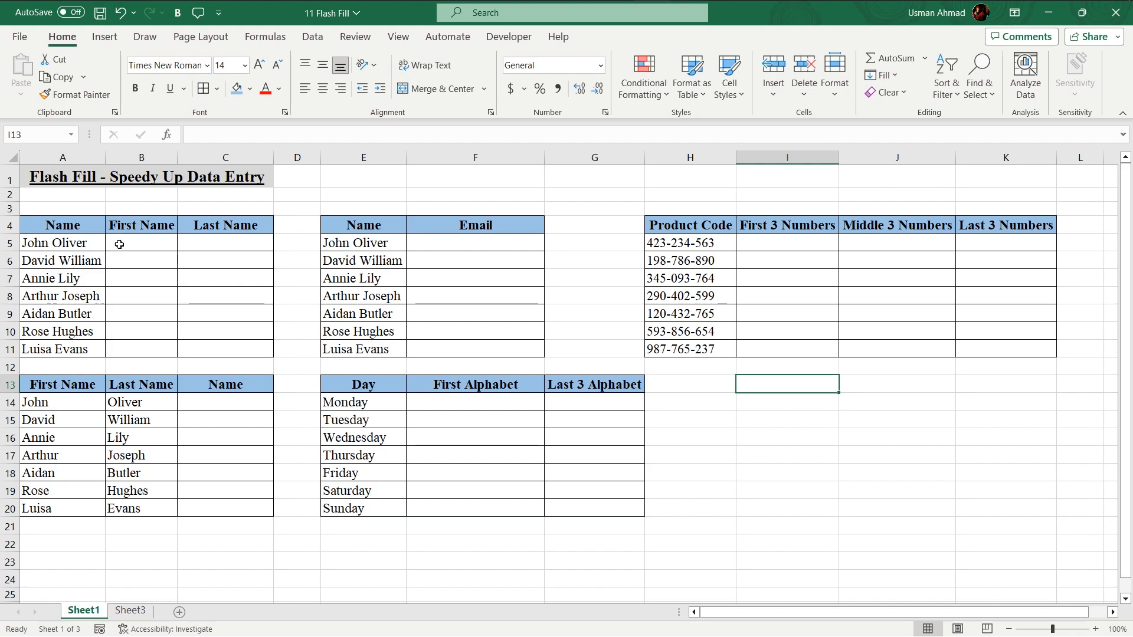
Type the first person's first name in B5 and Flash Fill the First Name column down to B11
{"action": "left_click", "coordinate": [137, 241]}
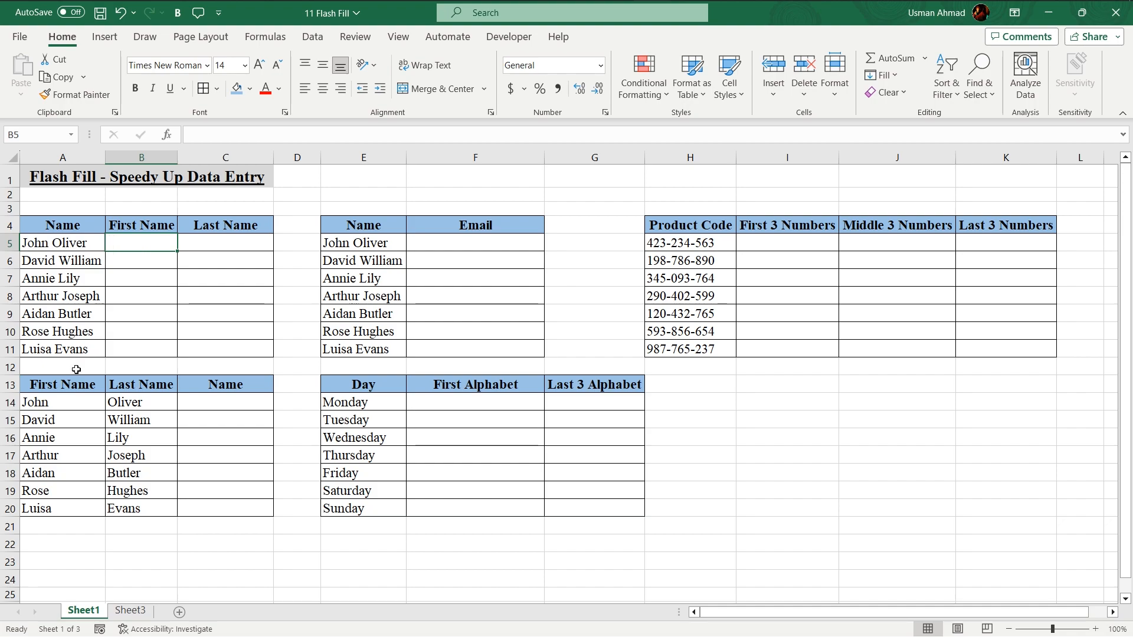
{"action": "left_click_drag", "start_coordinate": [137, 244], "coordinate": [140, 351]}
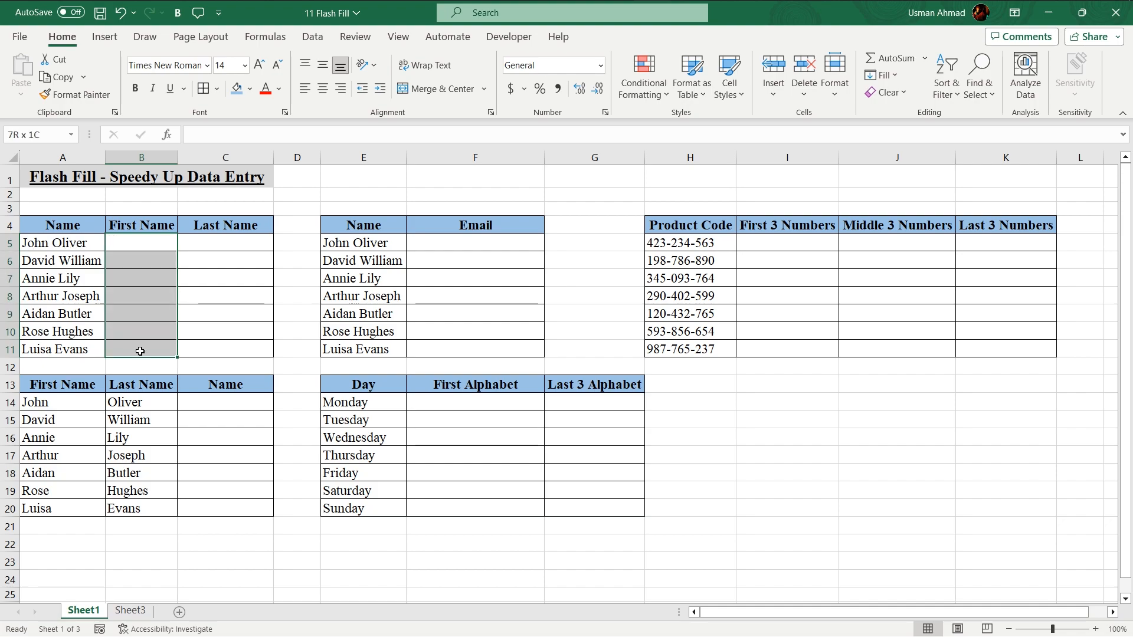
{"action": "left_click", "coordinate": [199, 244]}
{"action": "left_click_drag", "start_coordinate": [200, 252], "coordinate": [200, 353]}
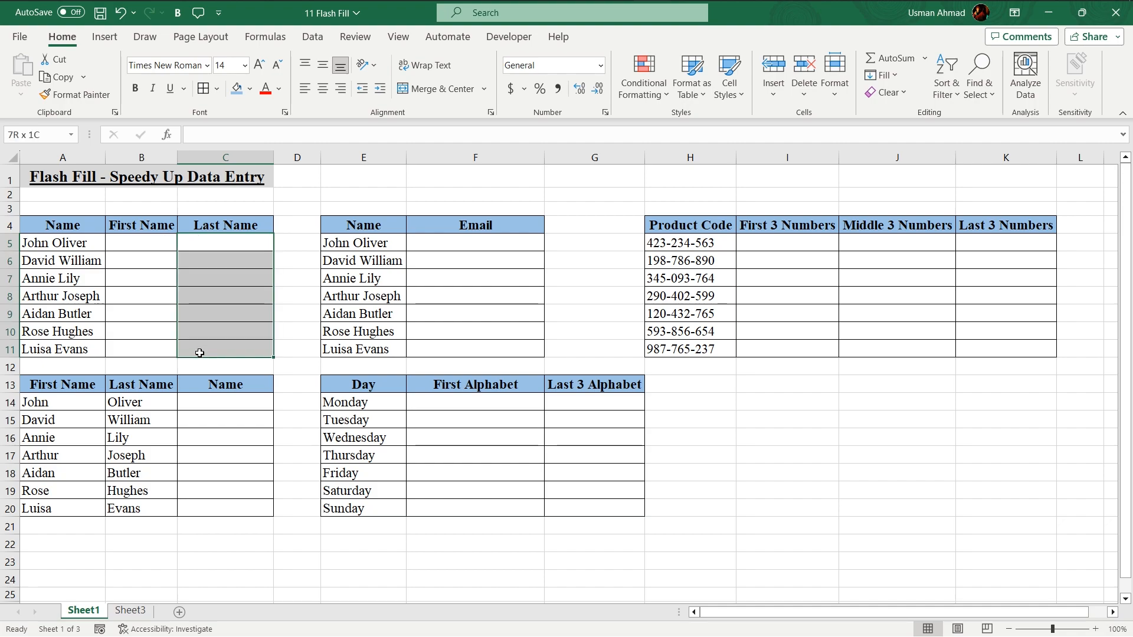
{"action": "left_click", "coordinate": [118, 237]}
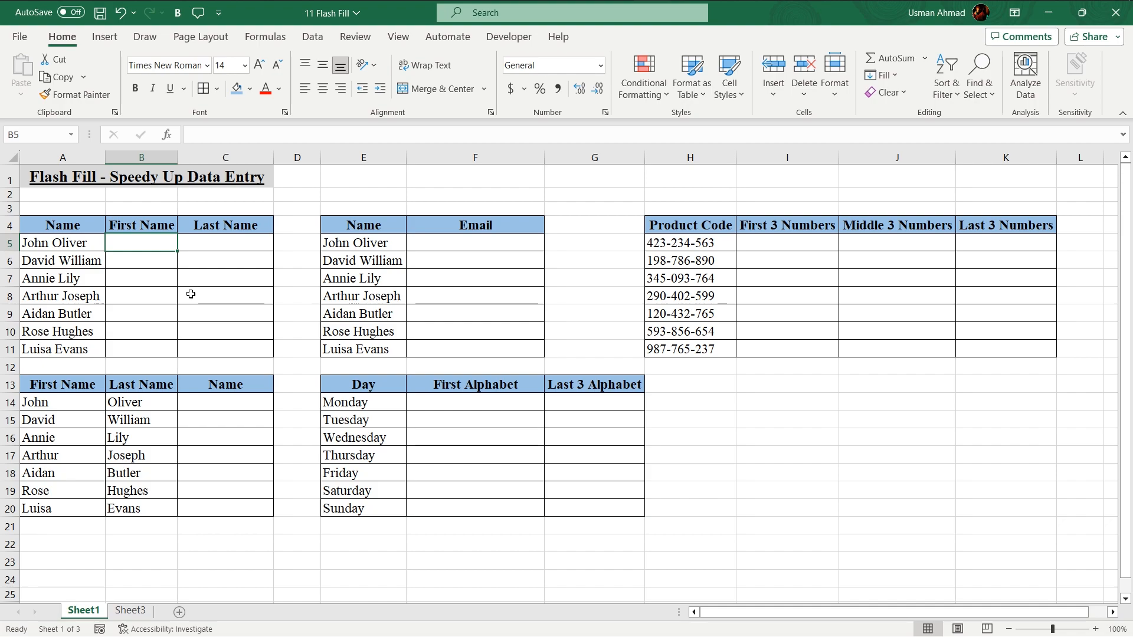
{"action": "type", "text": "John"}
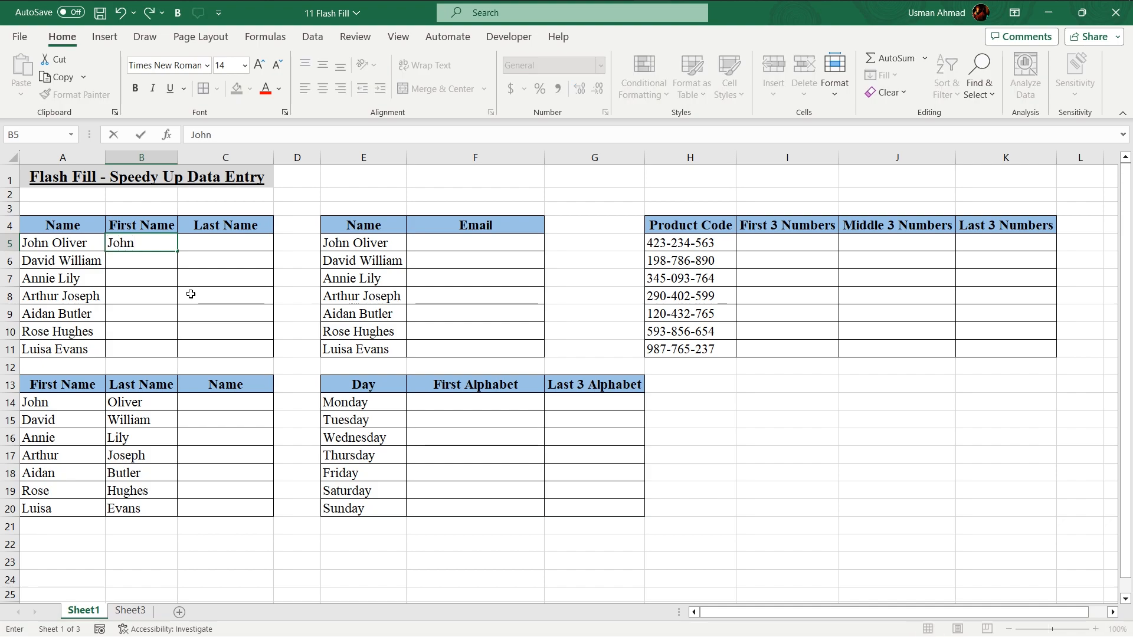
{"action": "key", "text": "Return"}
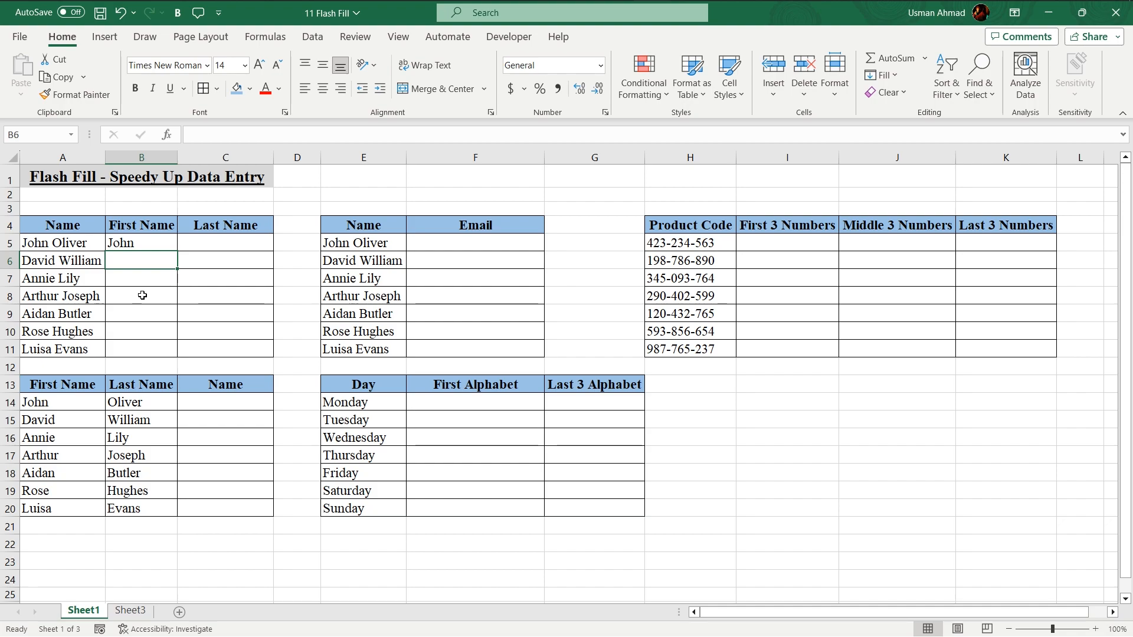
{"action": "key", "text": "ctrl+e"}
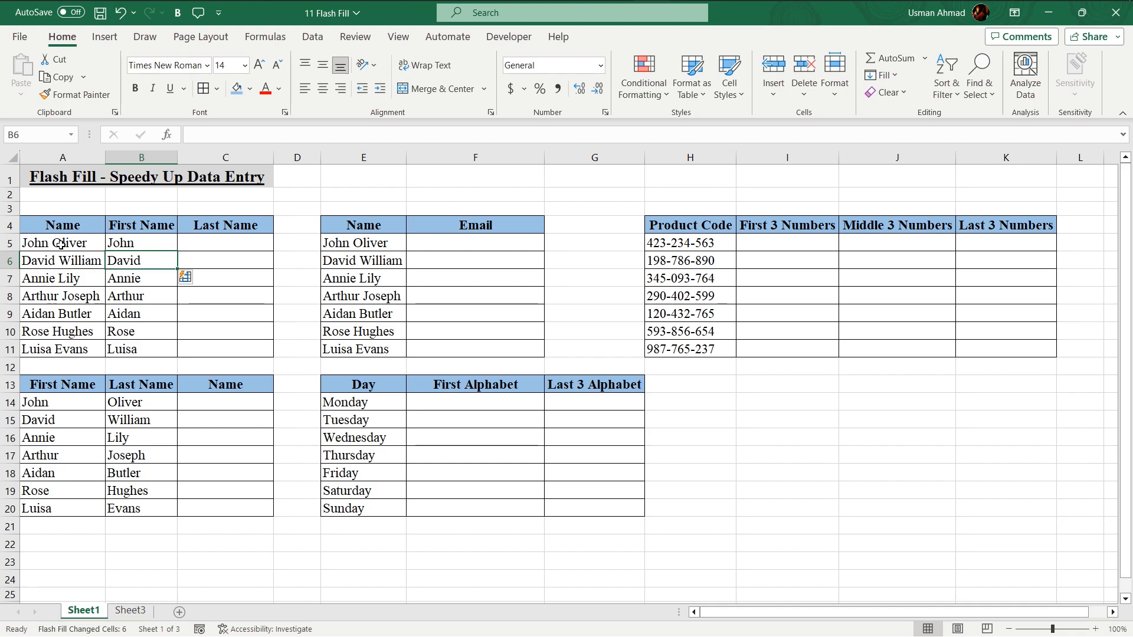
Type the first person's surname in C5 and Flash Fill the remaining surnames in C6:C11
{"action": "left_click_drag", "start_coordinate": [136, 244], "coordinate": [160, 356]}
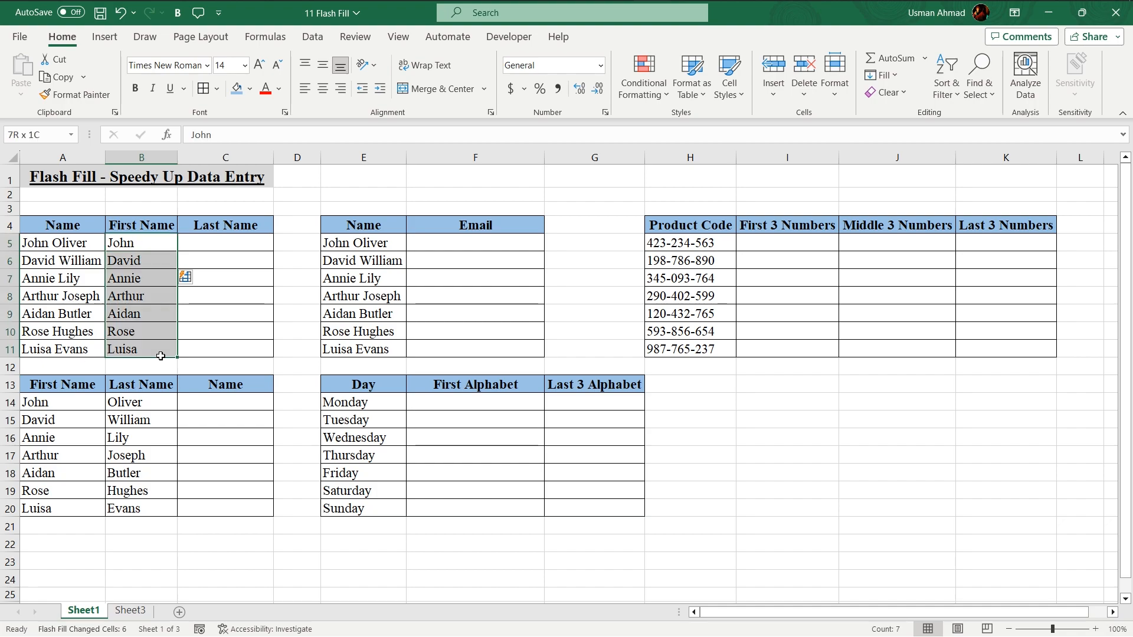
{"action": "left_click", "coordinate": [226, 239]}
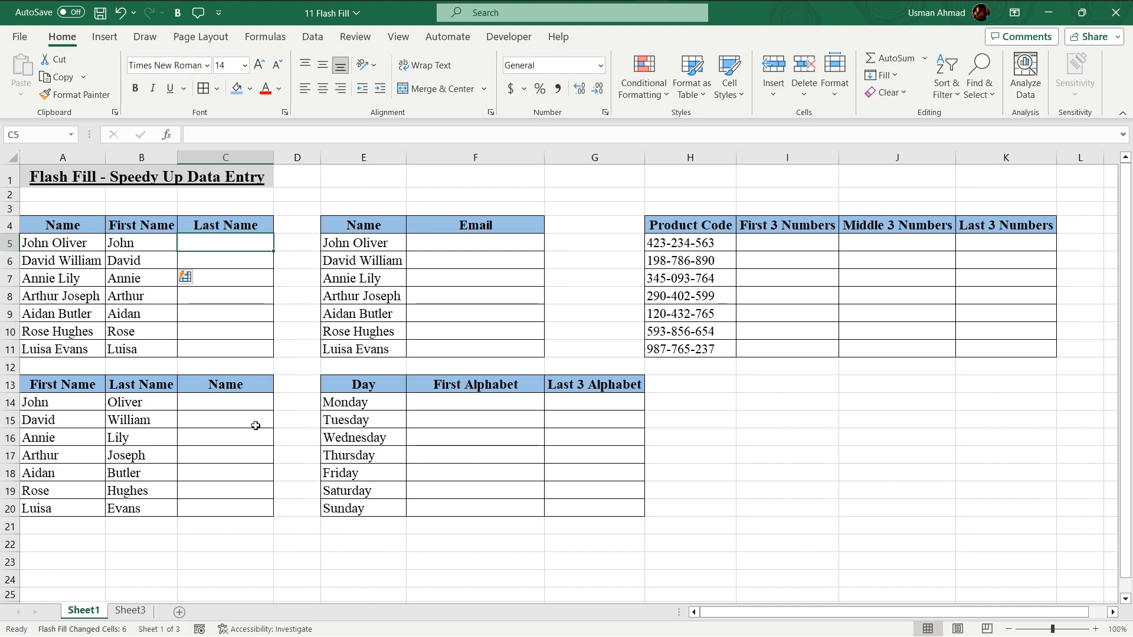
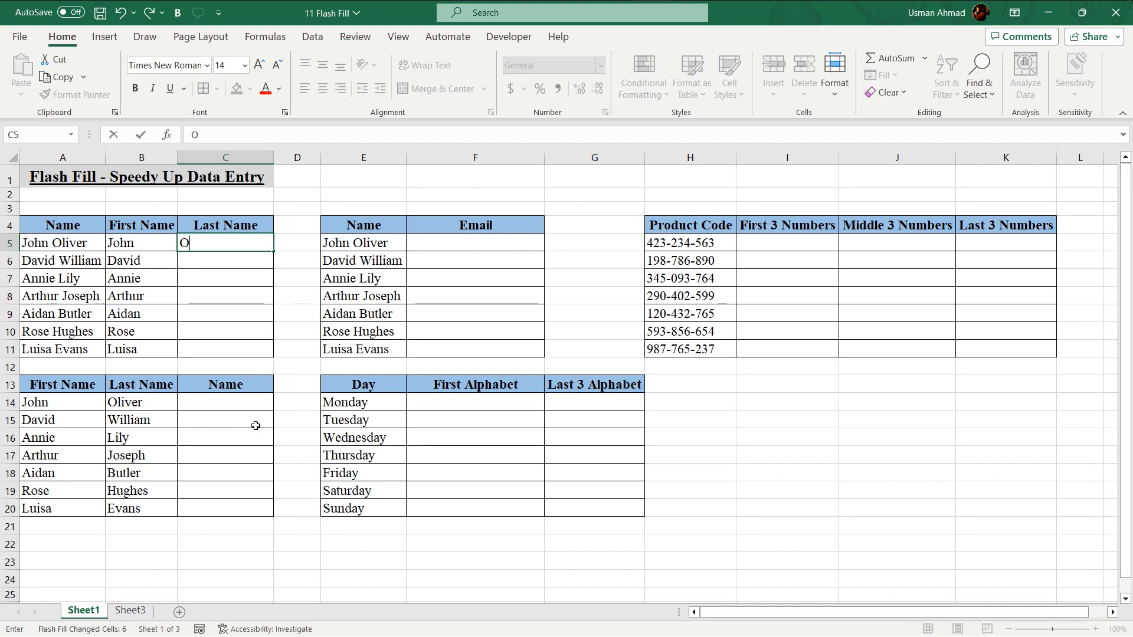
{"action": "key", "text": "Return"}
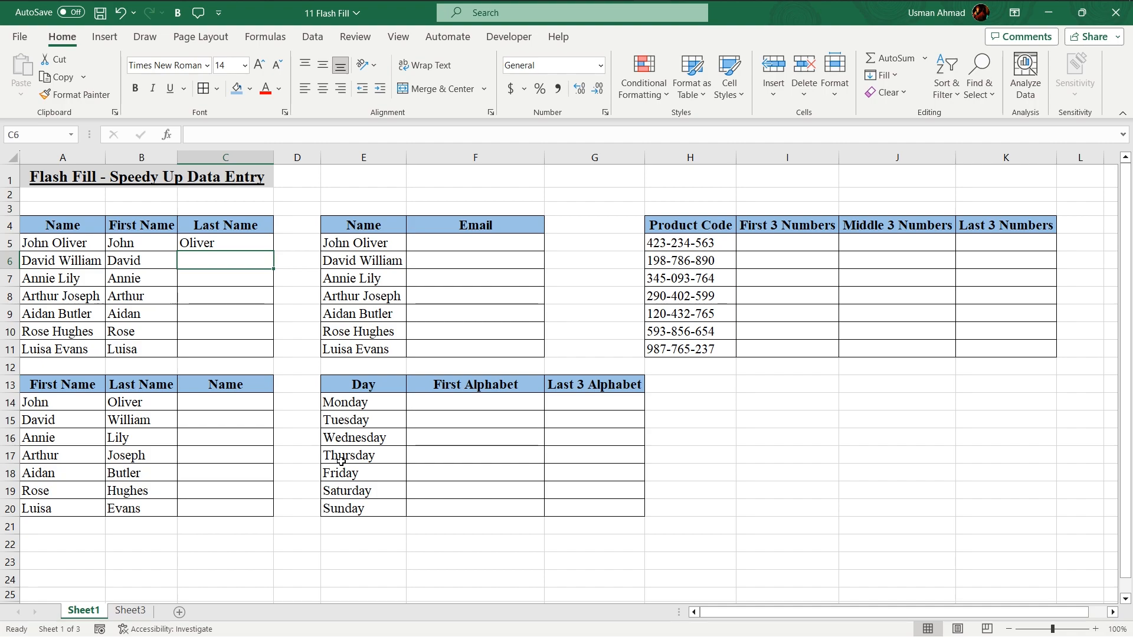
{"action": "key", "text": "ctrl+e"}
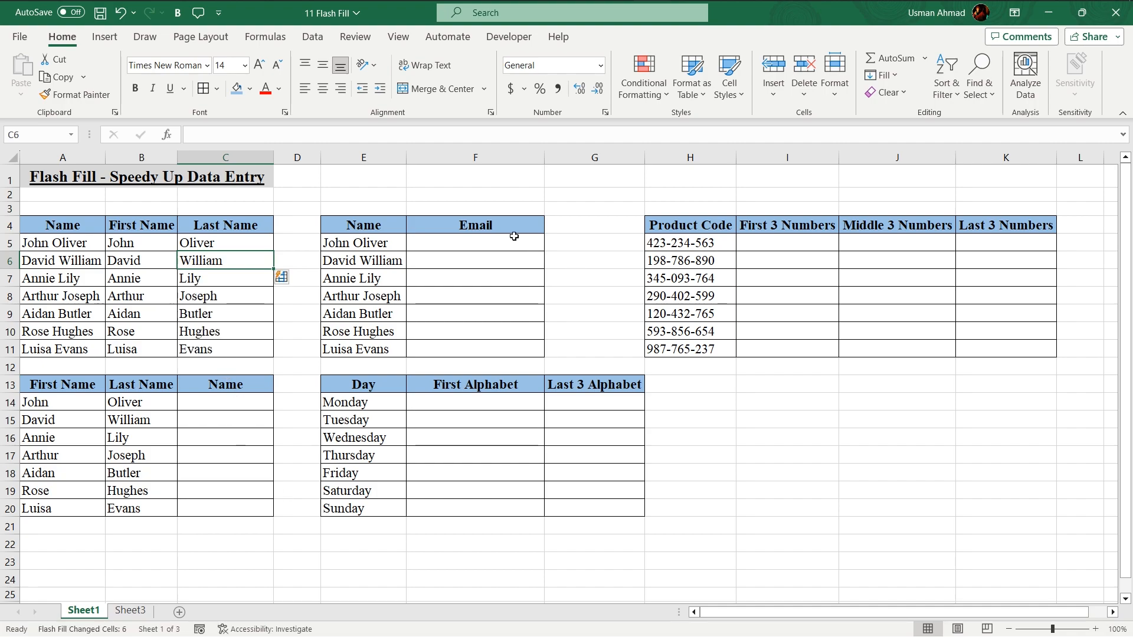
{"action": "left_click", "coordinate": [416, 245]}
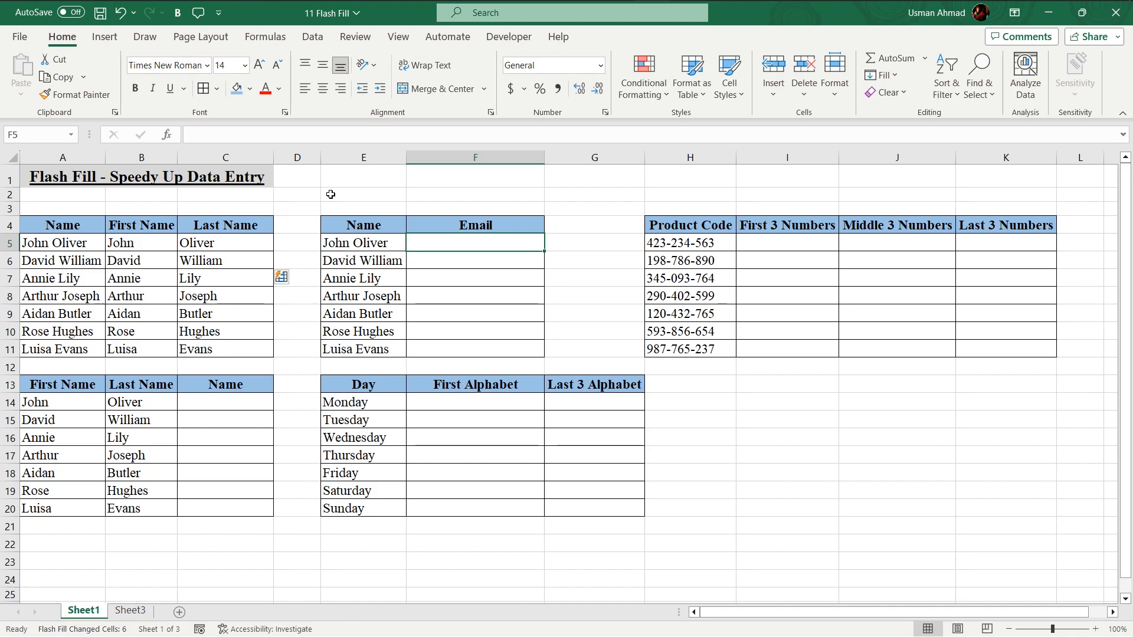
{"action": "type", "text": "jo"}
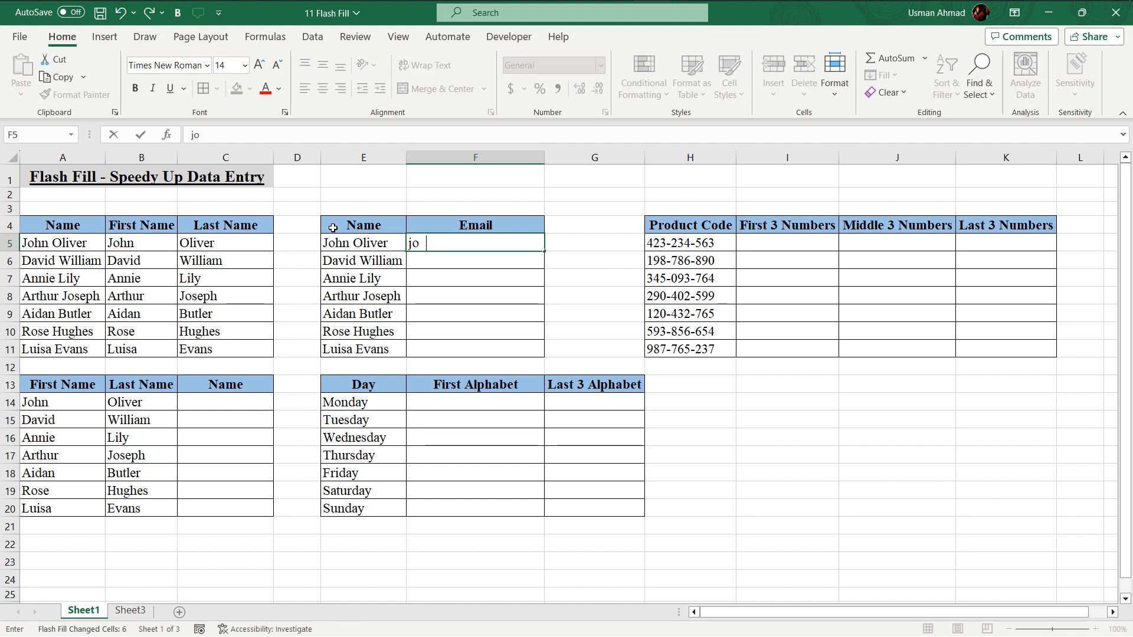
{"action": "type", "text": "hn."}
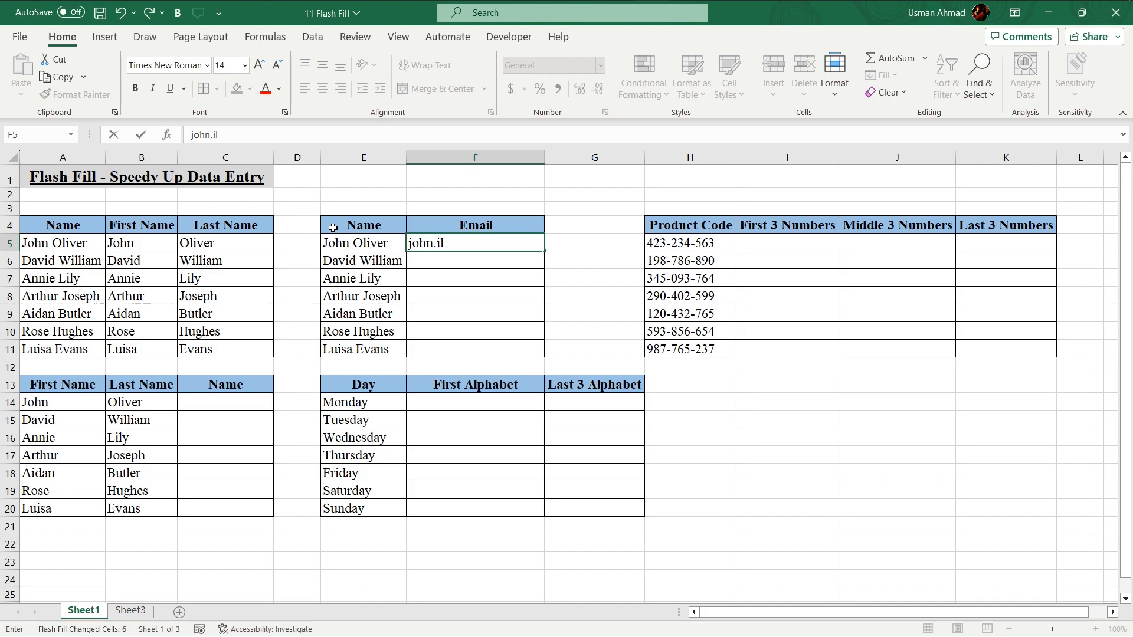
{"action": "type", "text": "oliver@example.com"}
{"action": "key", "text": "Return"}
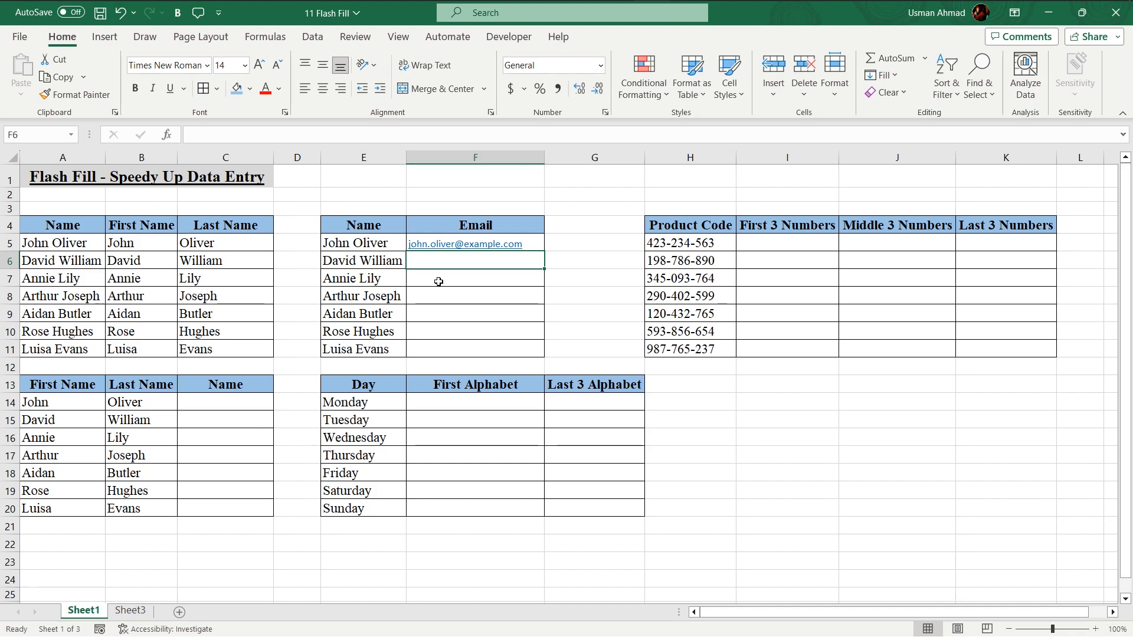
{"action": "key", "text": "ctrl+e"}
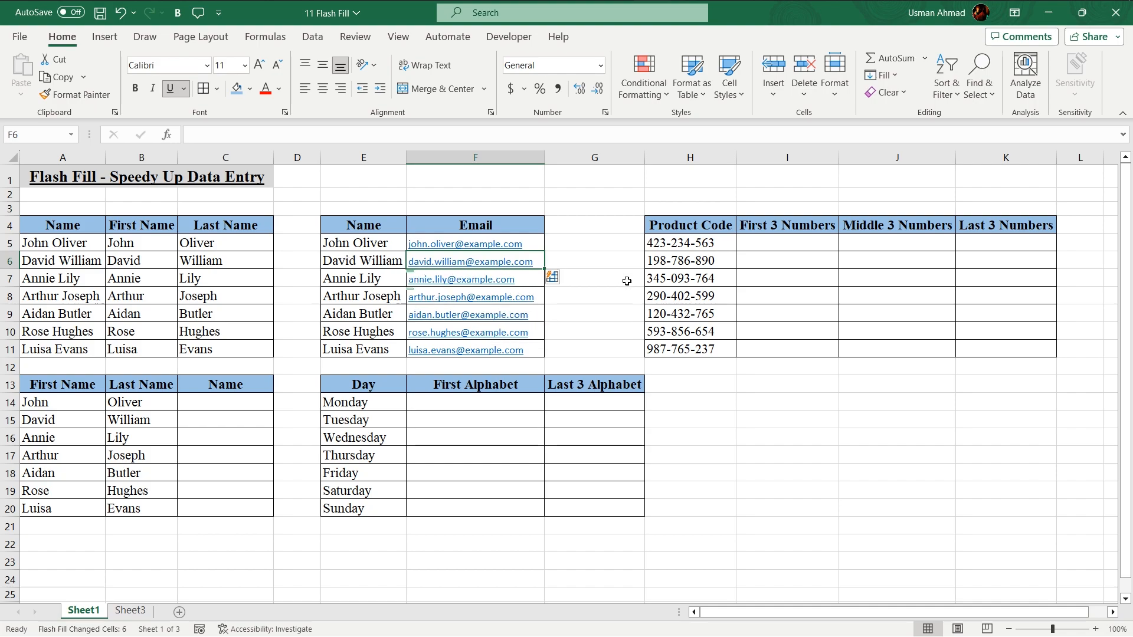
{"action": "left_click", "coordinate": [800, 244]}
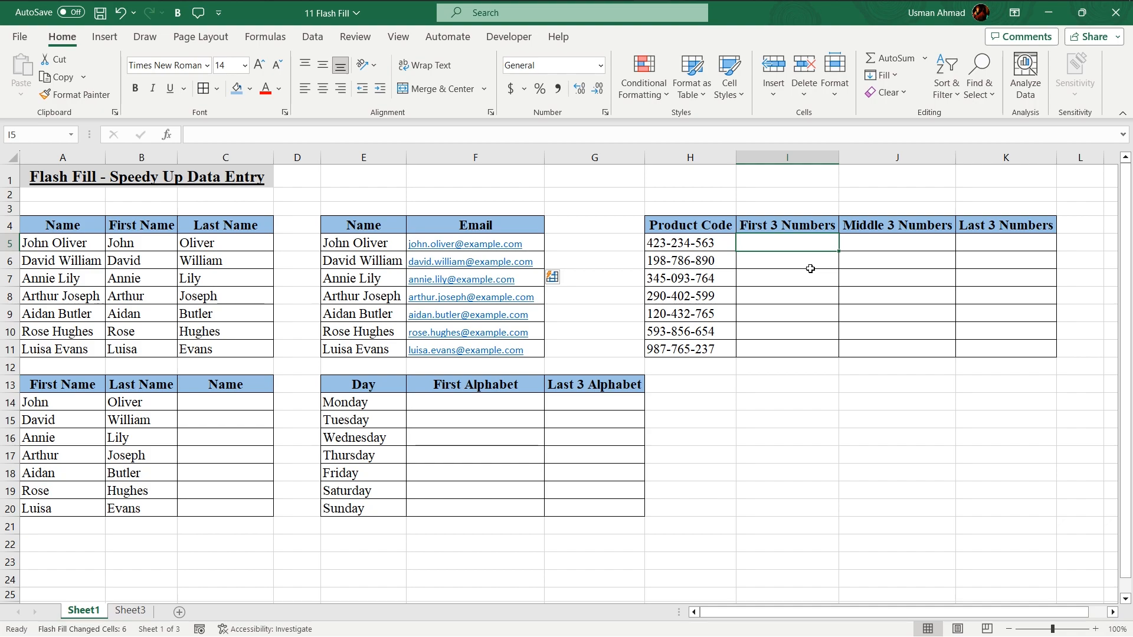
Enter 423 in I5 and Flash Fill the First 3 Numbers column through 987
{"action": "type", "text": "423"}
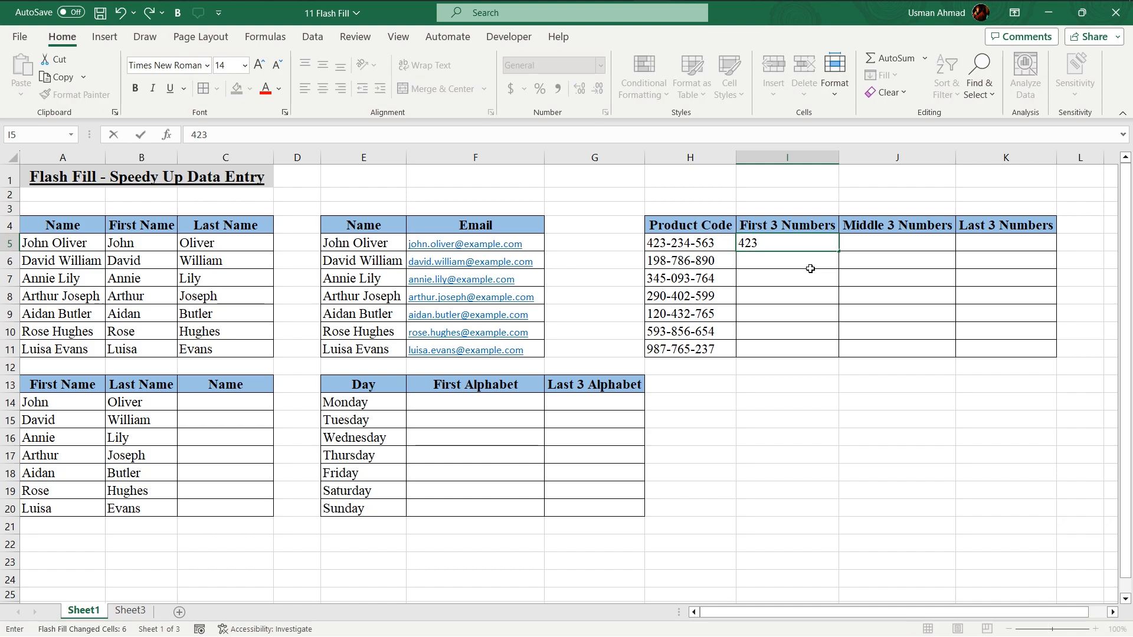
{"action": "key", "text": "Return"}
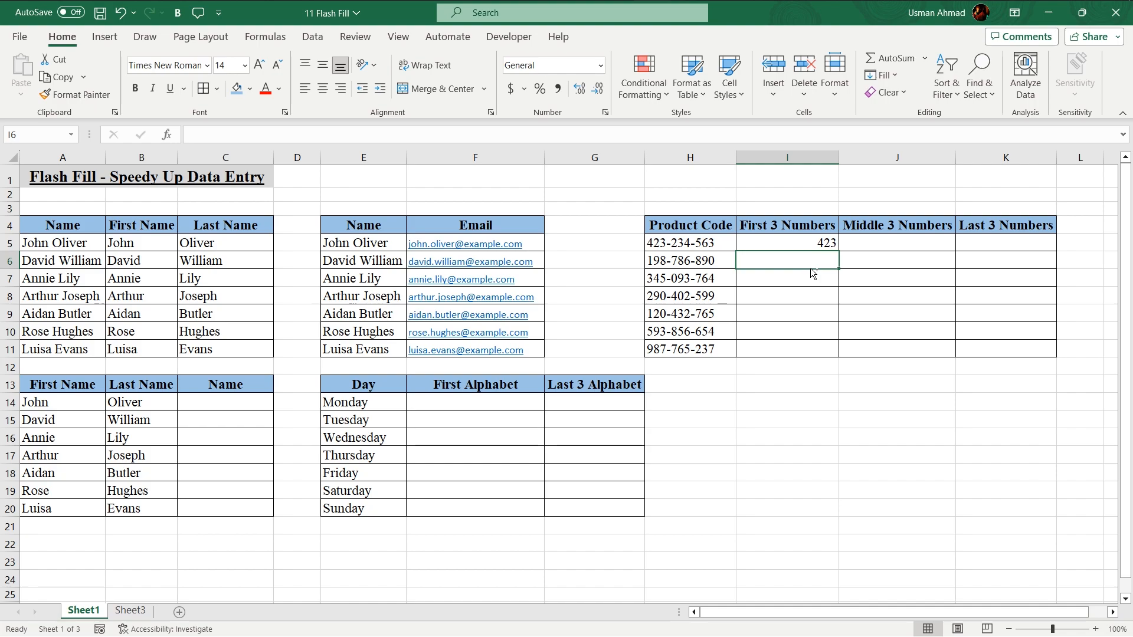
{"action": "key", "text": "ctrl+e"}
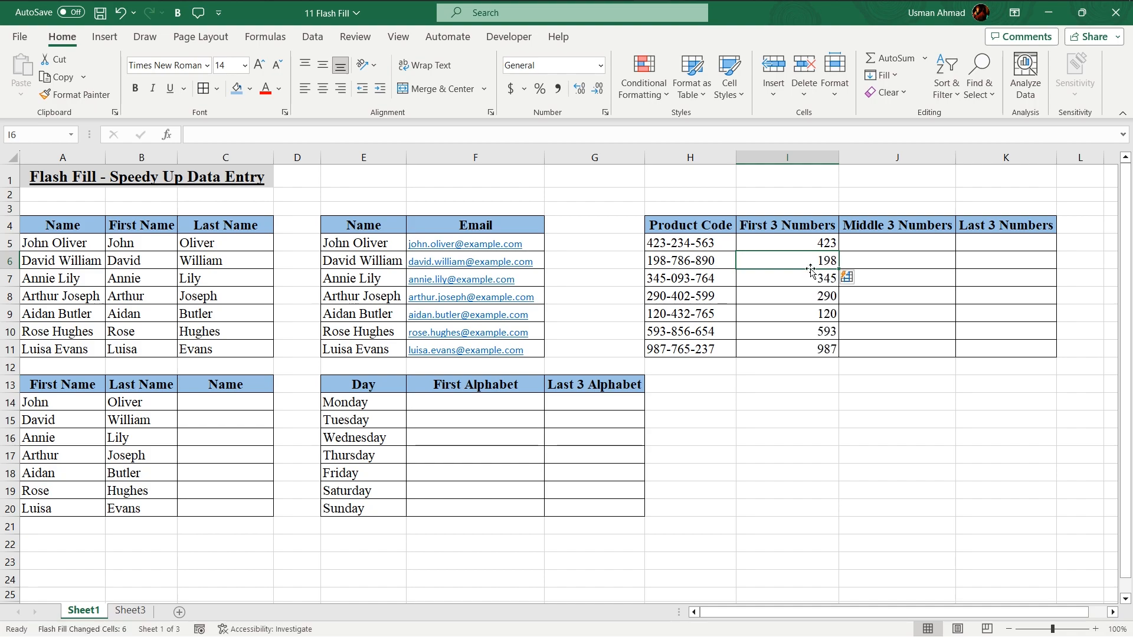
Enter 234 in J5 and Flash Fill the Middle 3 Numbers column
{"action": "left_click", "coordinate": [896, 241]}
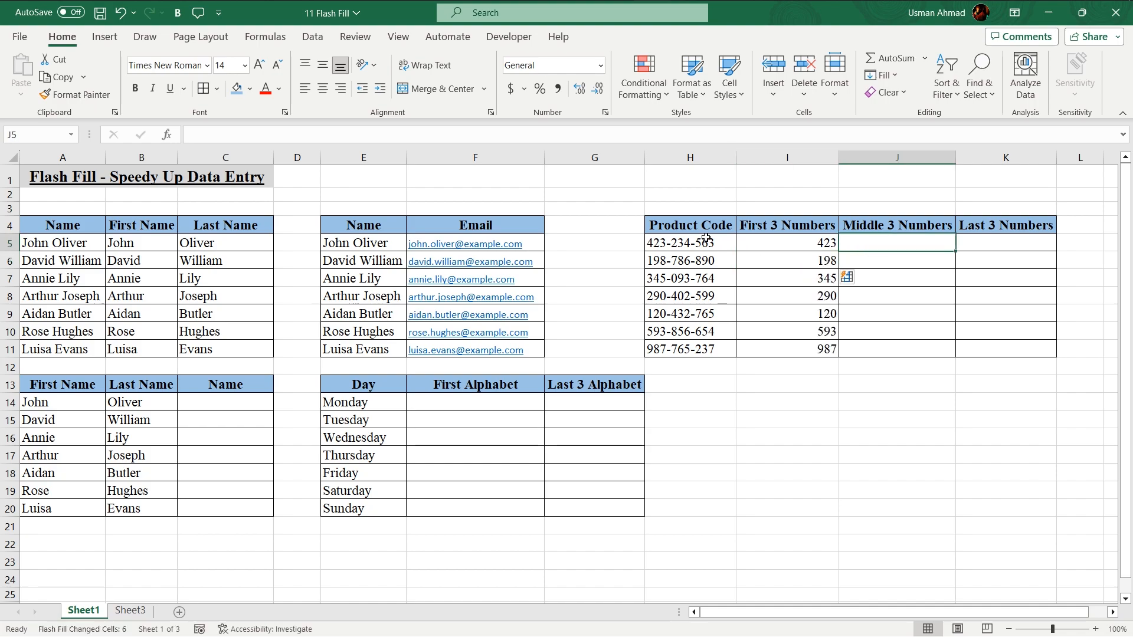
{"action": "type", "text": "234"}
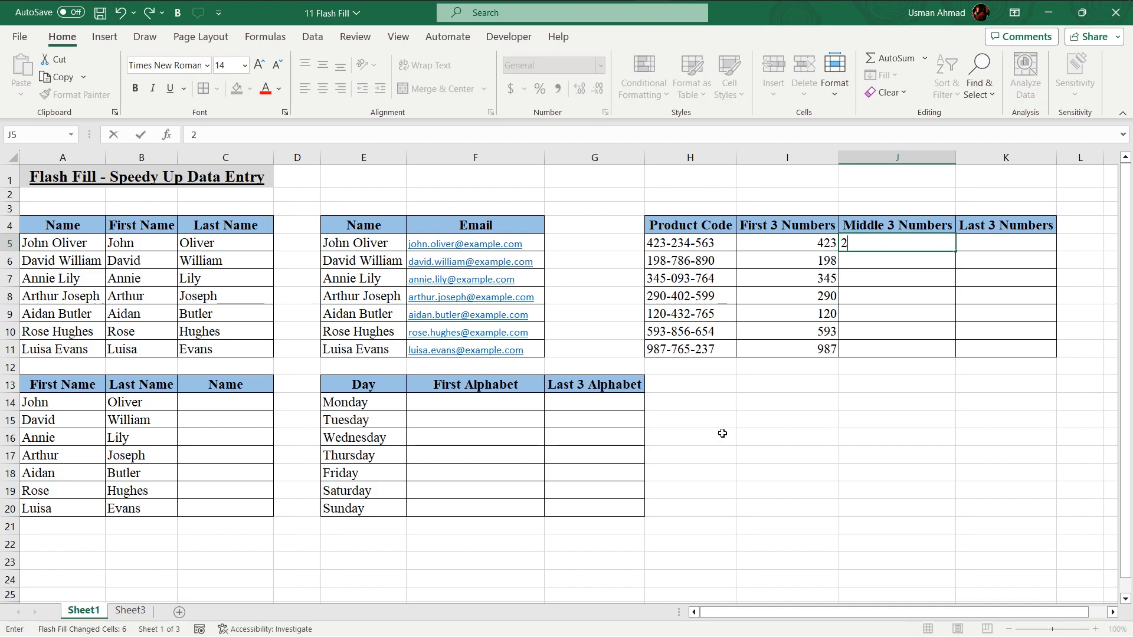
{"action": "key", "text": "Return"}
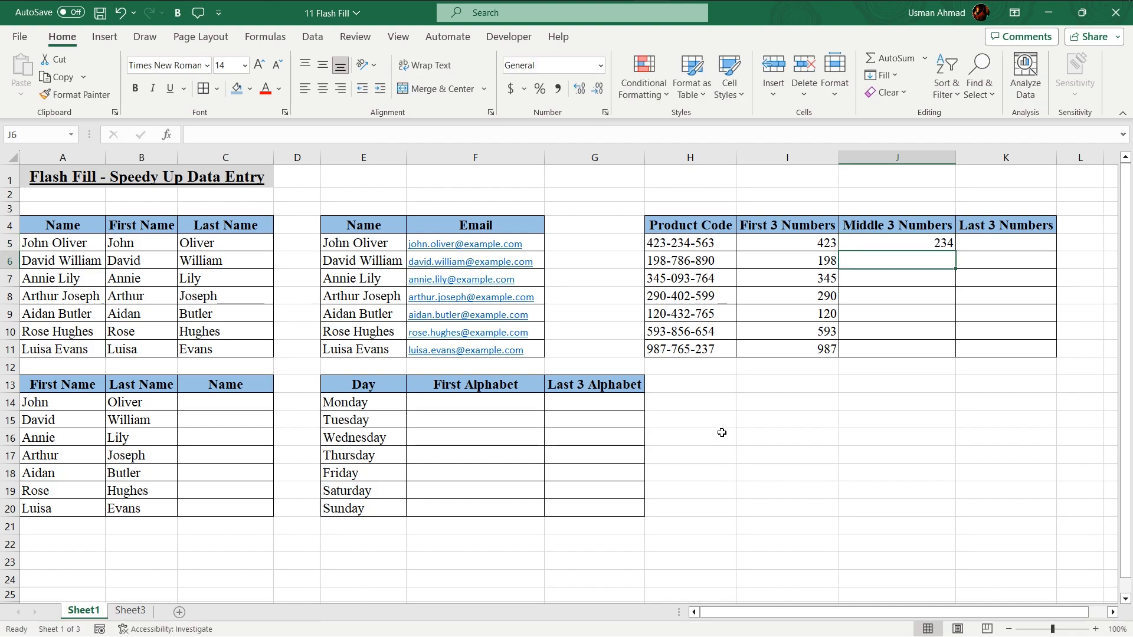
{"action": "key", "text": "ctrl+e"}
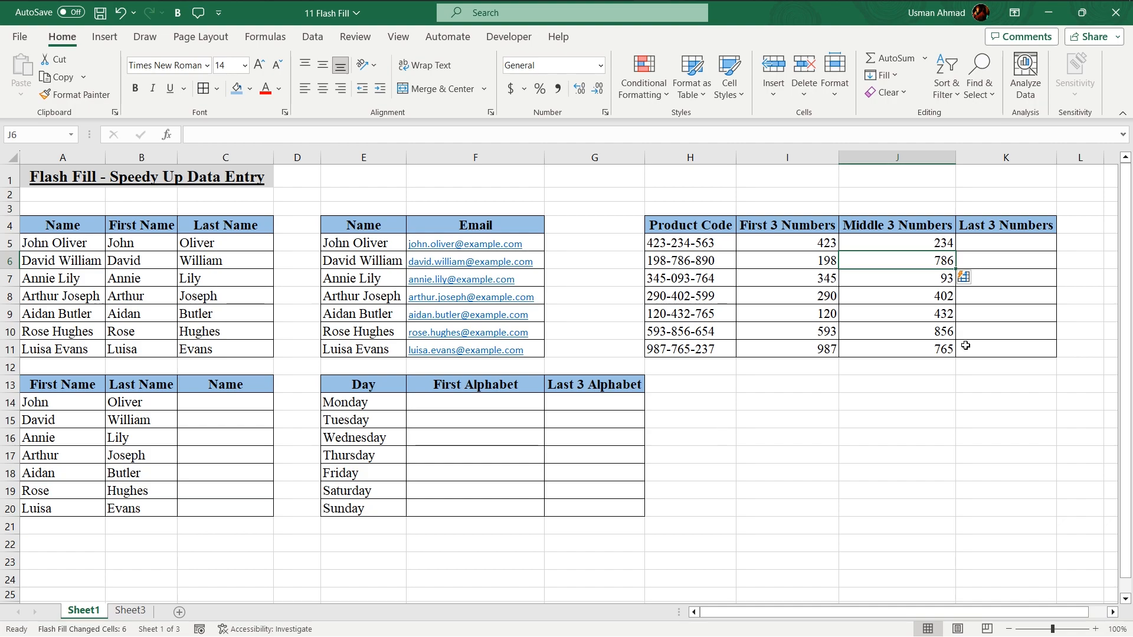
Enter 563 in K5, correcting the mistyped 564, and Flash Fill the Last 3 Numbers column
{"action": "left_click", "coordinate": [1018, 240]}
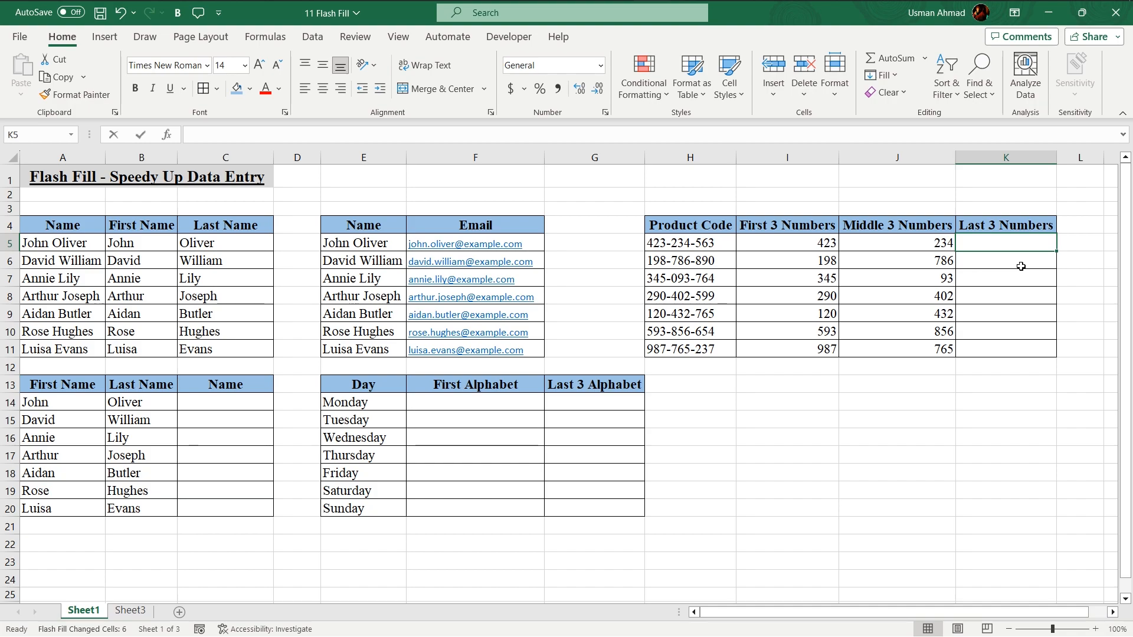
{"action": "type", "text": "564"}
{"action": "key", "text": "Return"}
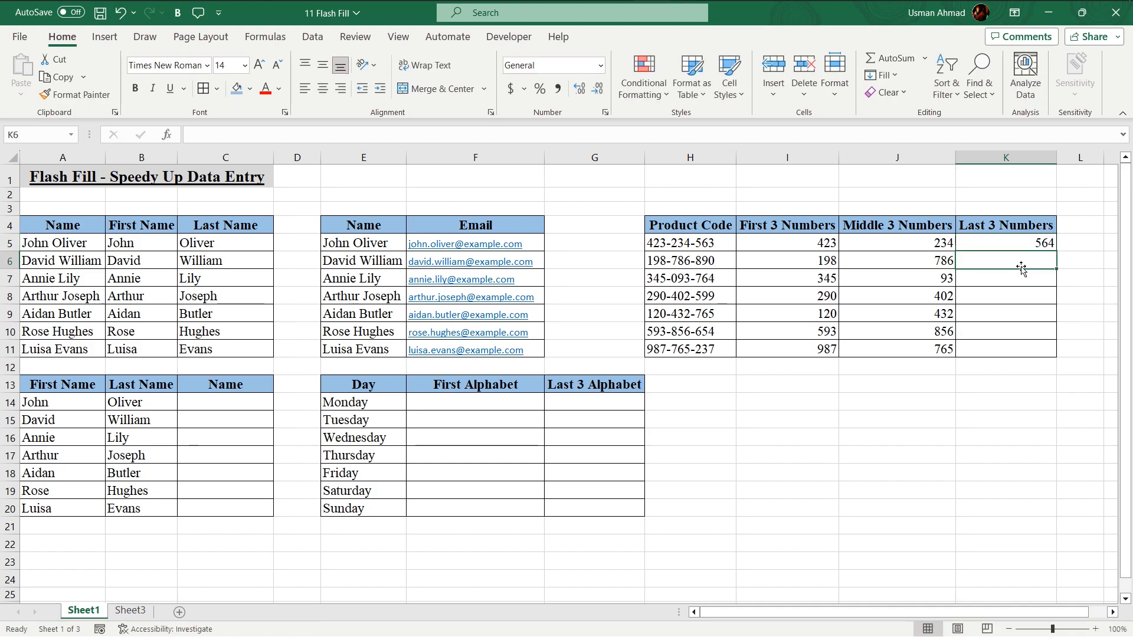
{"action": "key", "text": "Up"}
{"action": "key", "text": "F2"}
{"action": "key", "text": "BackSpace"}
{"action": "type", "text": "3"}
{"action": "key", "text": "Return"}
{"action": "key", "text": "ctrl+e"}
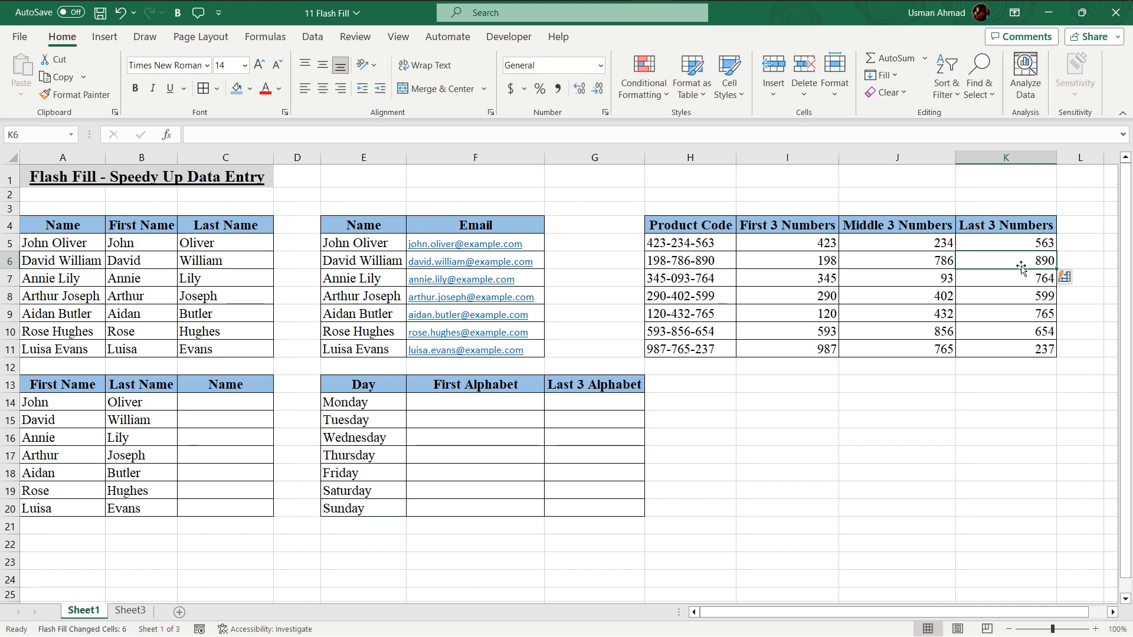
{"action": "left_click_drag", "start_coordinate": [669, 239], "coordinate": [677, 349]}
{"action": "left_click", "coordinate": [189, 402]}
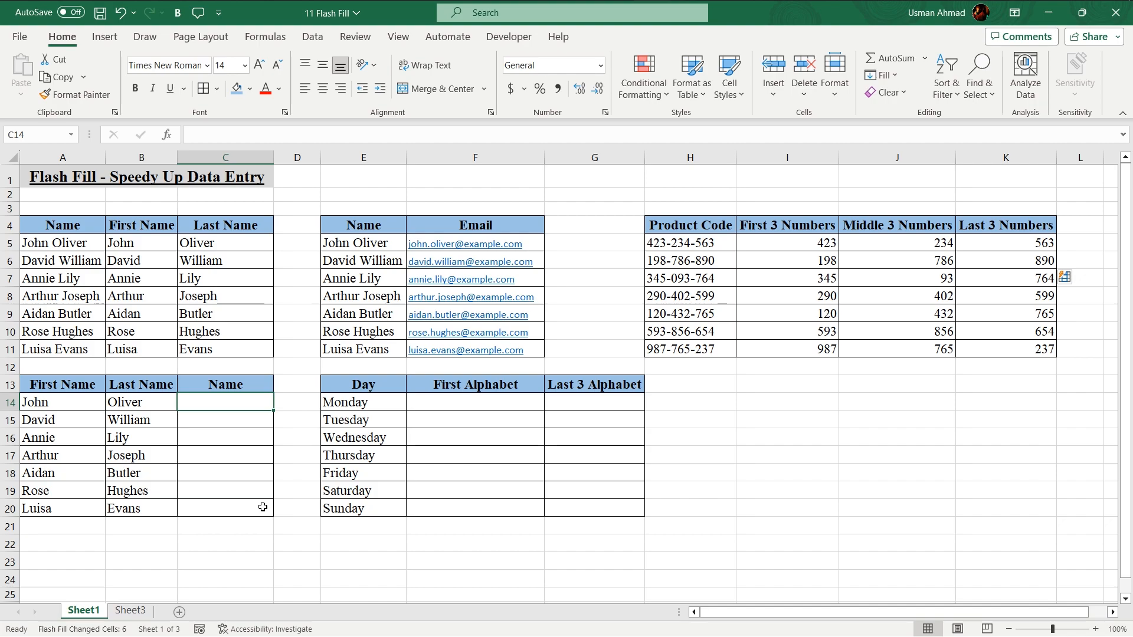
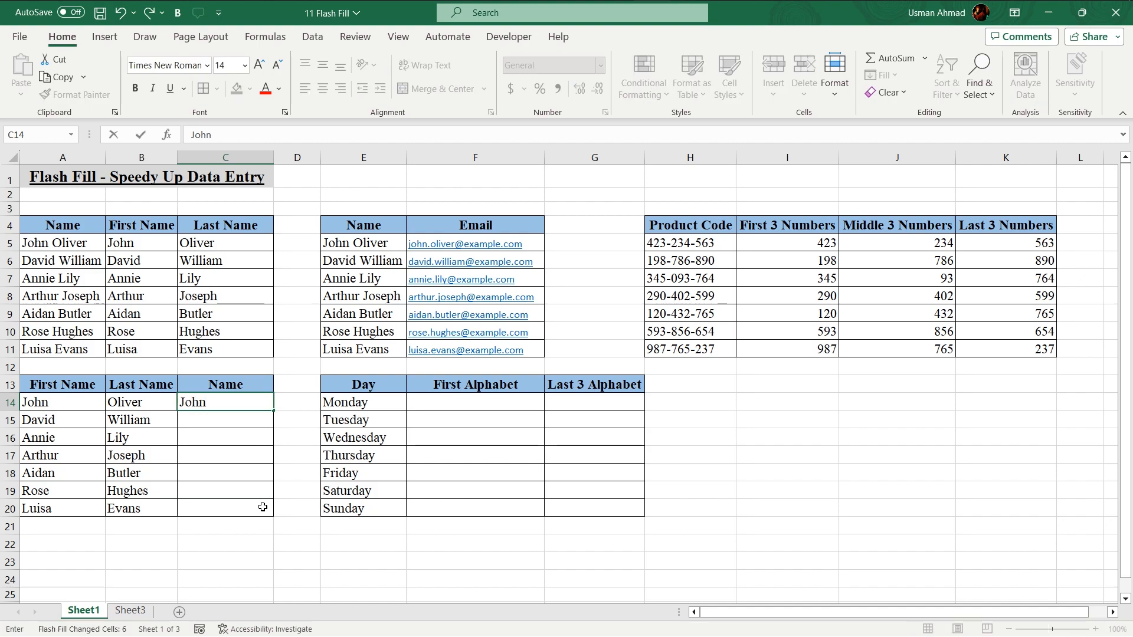
Type the first person's full name in C14 and Flash Fill combined full names through C20
{"action": "key", "text": "Return"}
{"action": "key", "text": "Up"}
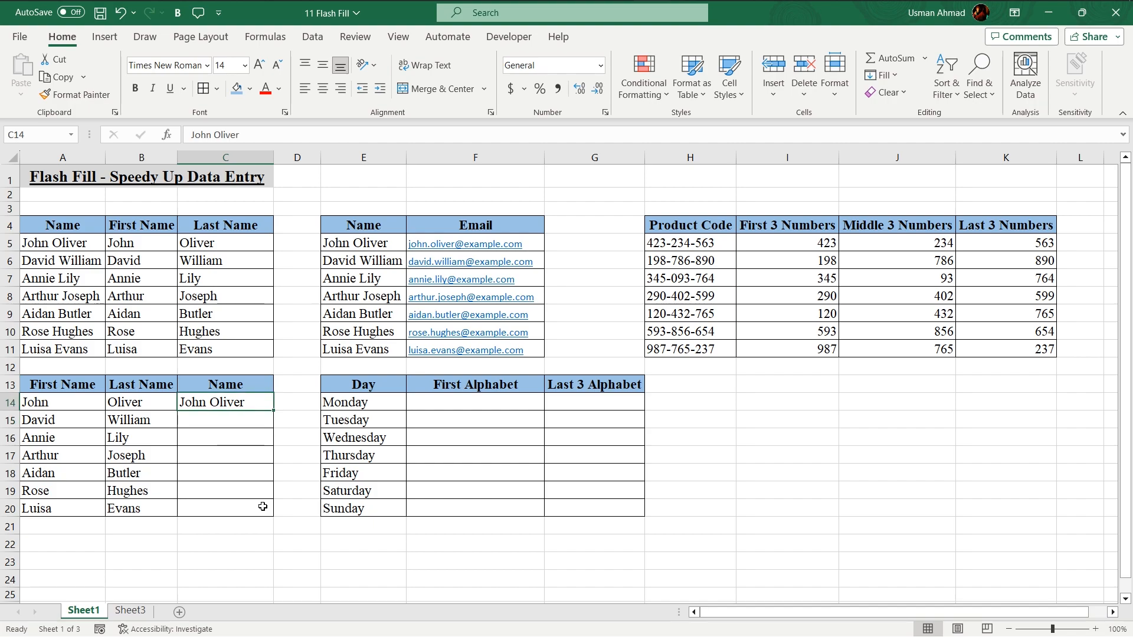
{"action": "key", "text": "Down"}
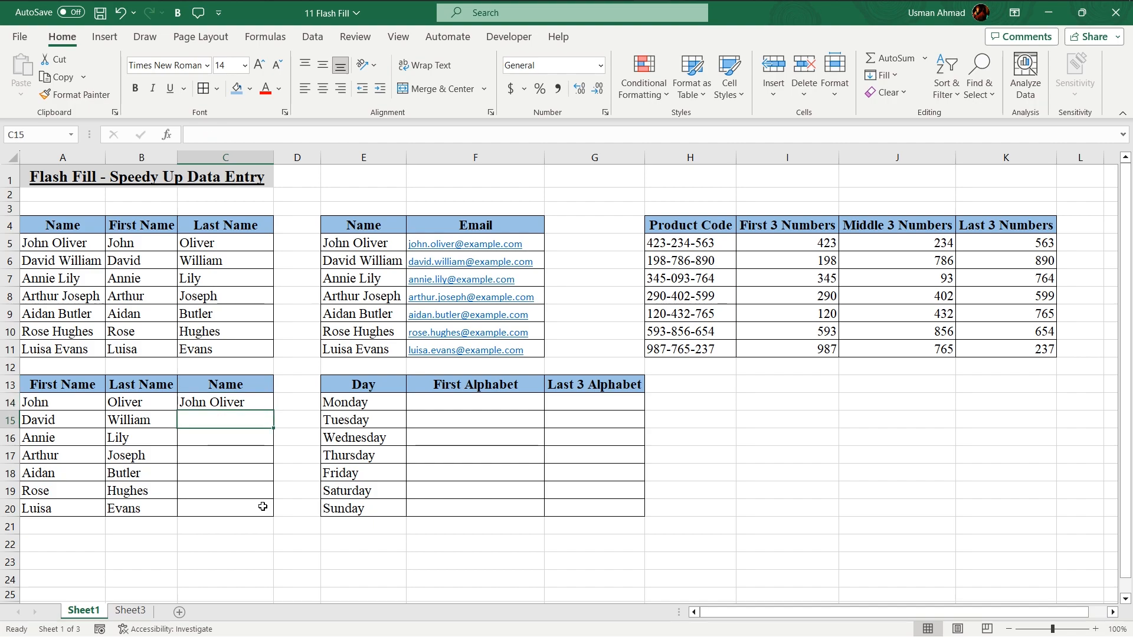
{"action": "key", "text": "ctrl+e"}
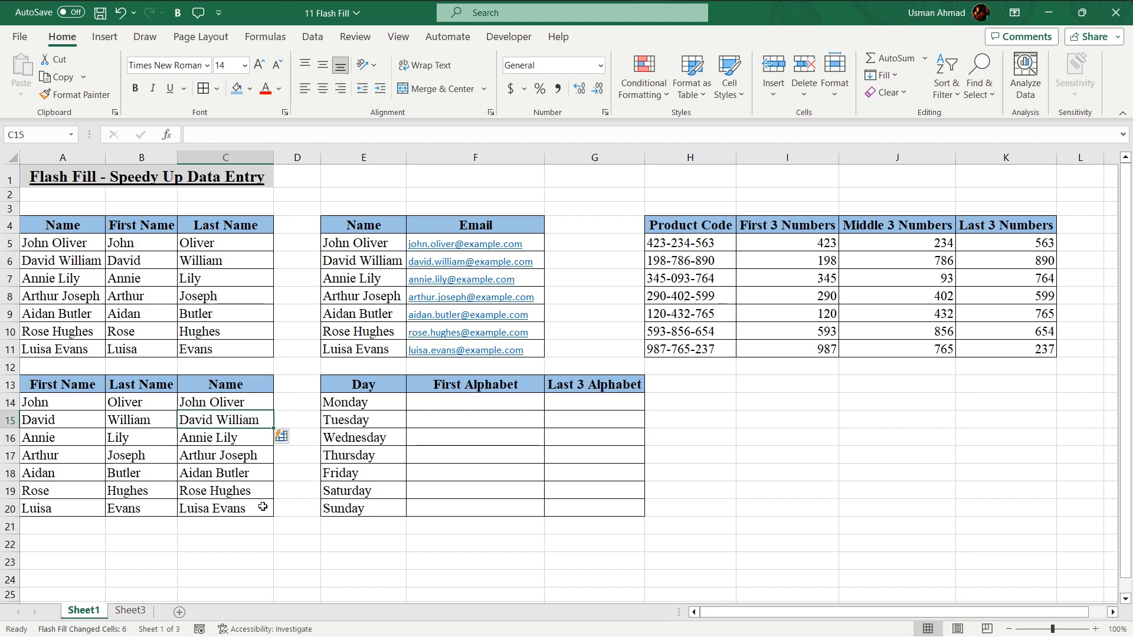
{"action": "left_click_drag", "start_coordinate": [57, 429], "coordinate": [219, 431]}
{"action": "left_click", "coordinate": [461, 402]}
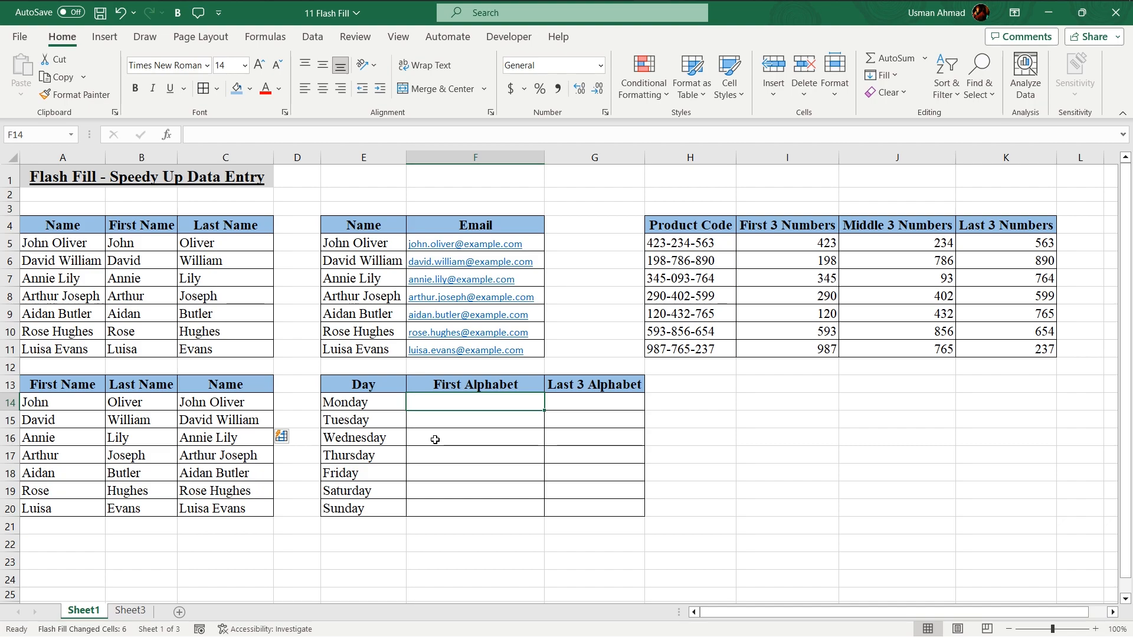
Enter M in F14 and Flash Fill weekday initials M, T, W, T, F, S, S
{"action": "type", "text": "M"}
{"action": "key", "text": "Return"}
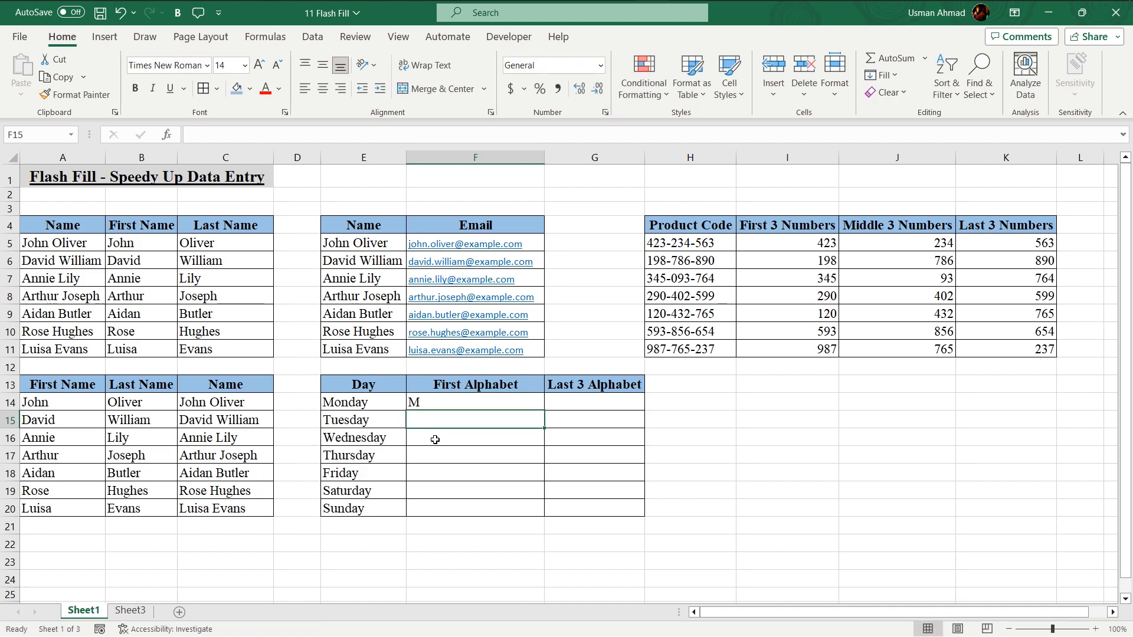
{"action": "key", "text": "ctrl+e"}
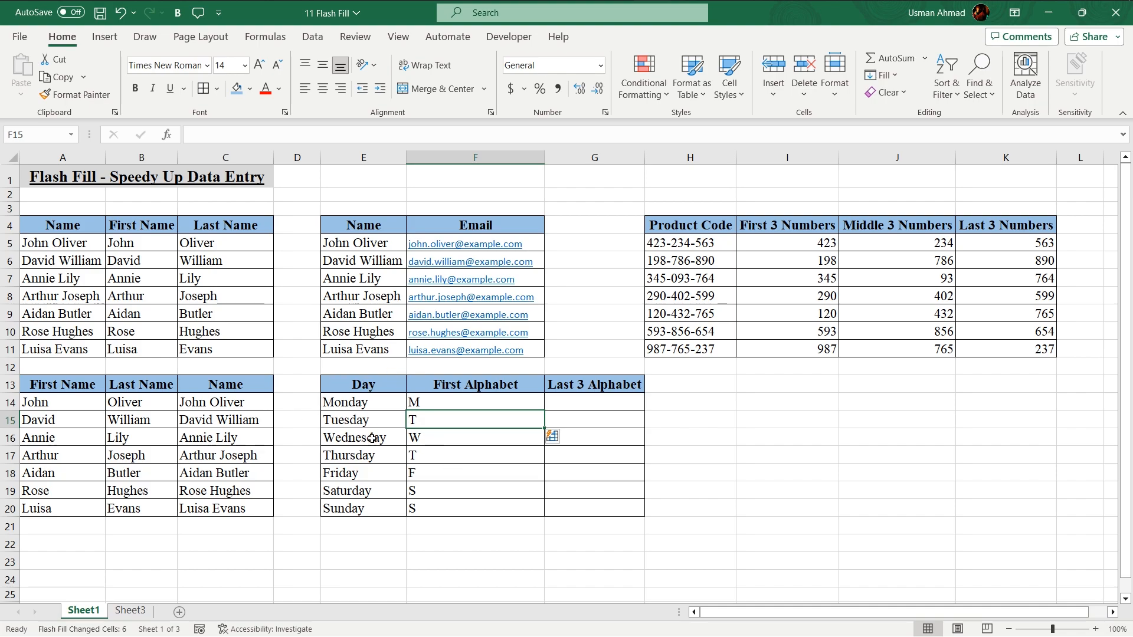
{"action": "left_click_drag", "start_coordinate": [355, 400], "coordinate": [358, 511]}
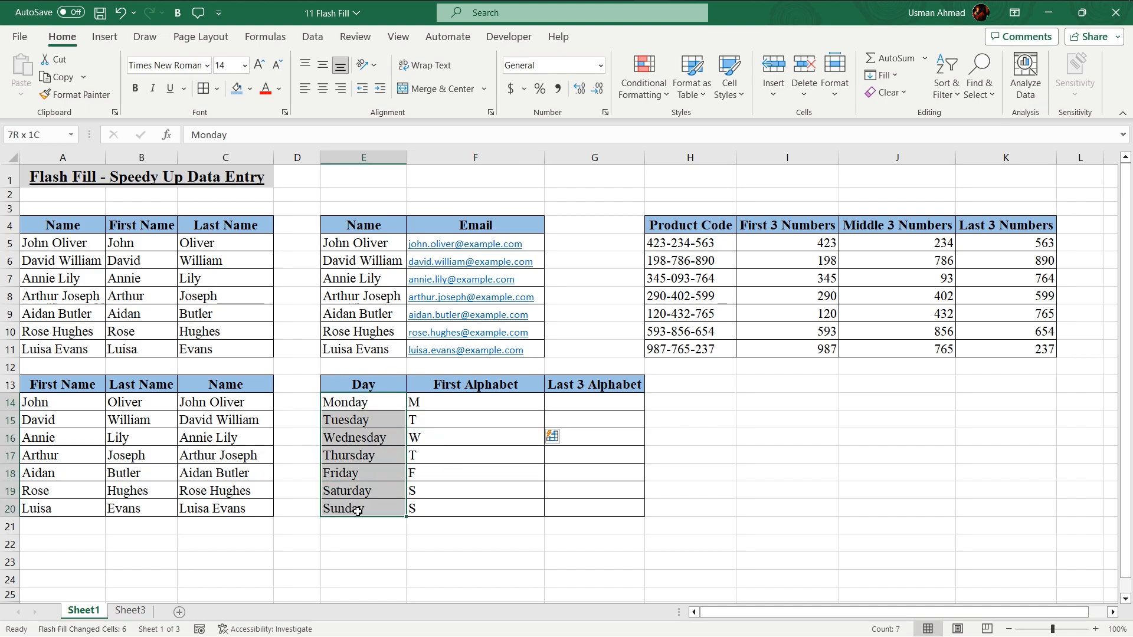
{"action": "left_click_drag", "start_coordinate": [460, 404], "coordinate": [469, 509]}
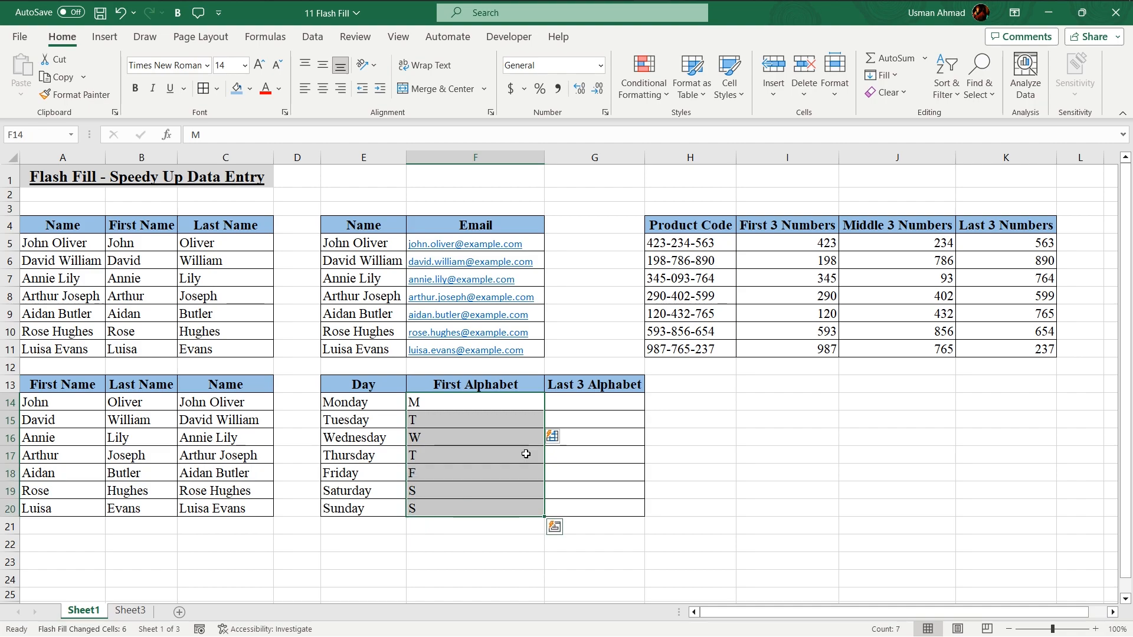
{"action": "left_click", "coordinate": [579, 391]}
{"action": "left_click", "coordinate": [579, 401]}
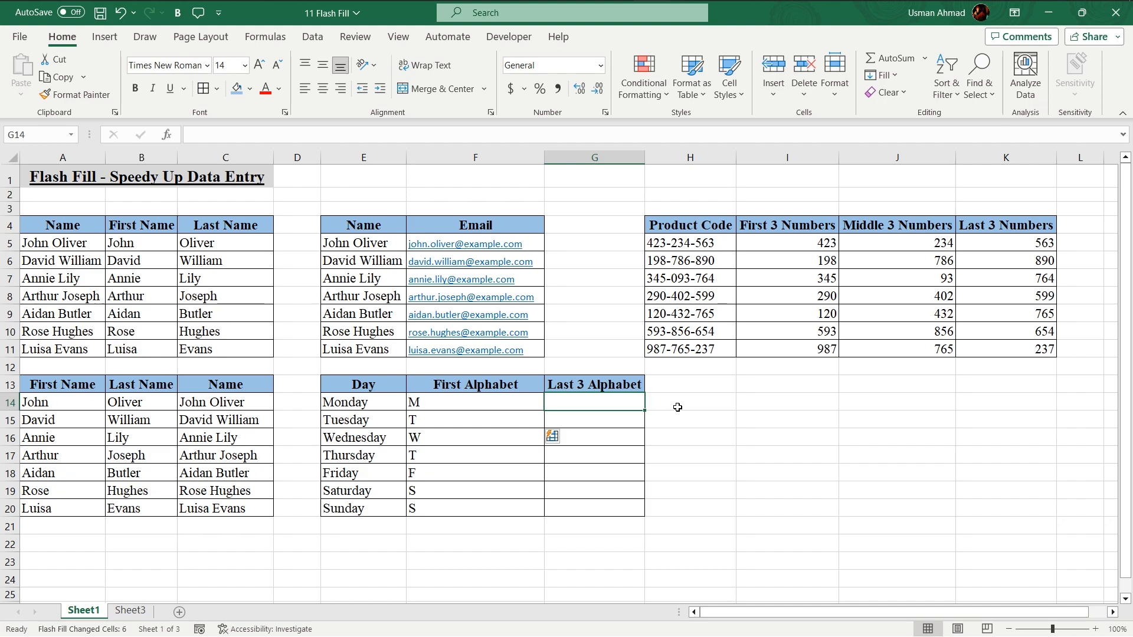
Enter day in G14 and Flash Fill endings, giving day, sday, nesday, rsday, urday
{"action": "type", "text": "day"}
{"action": "key", "text": "Return"}
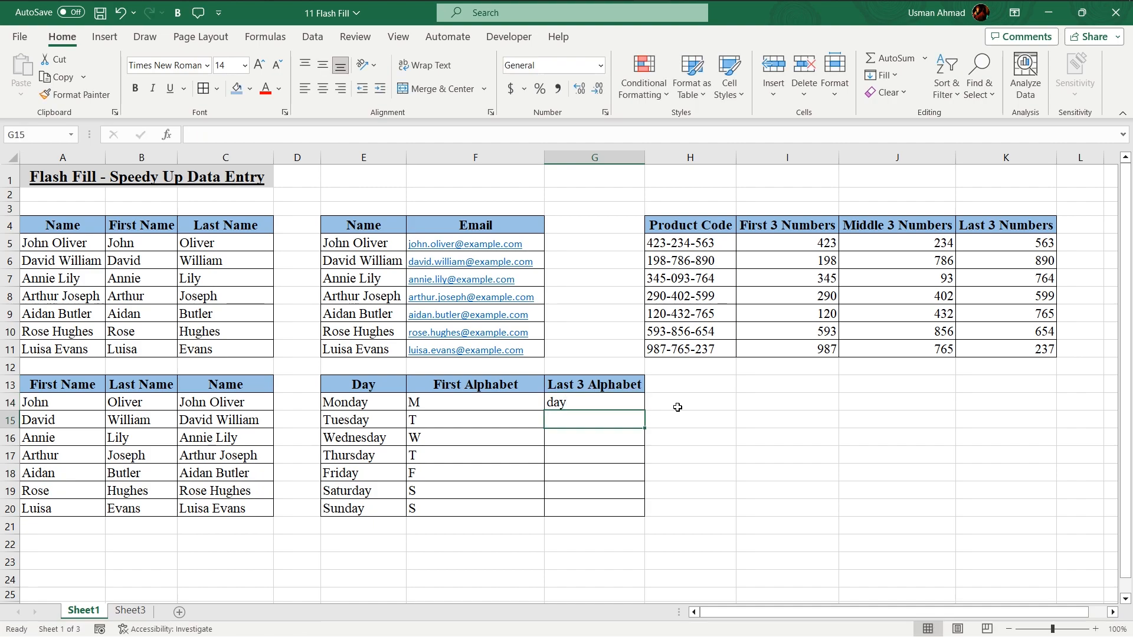
{"action": "key", "text": "ctrl+e"}
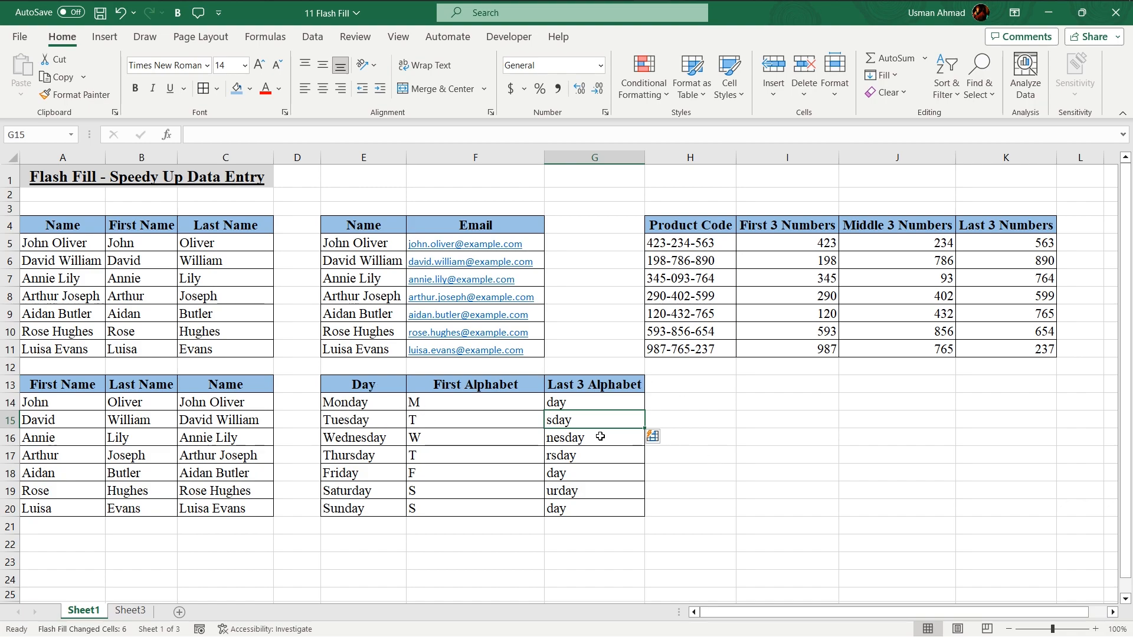
{"action": "left_click", "coordinate": [348, 427]}
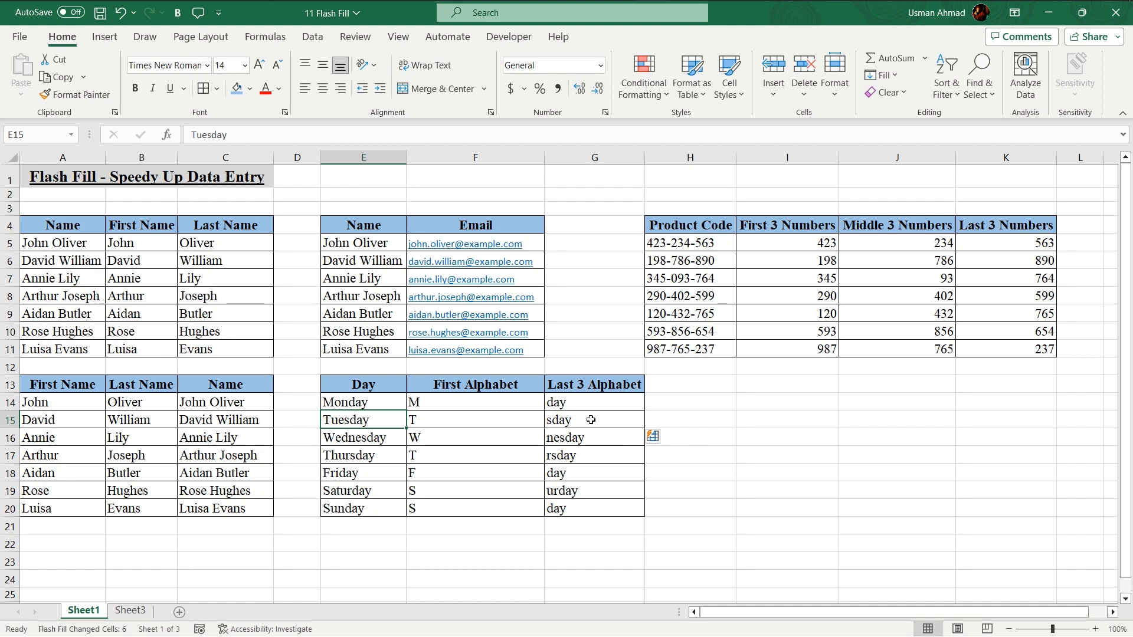
Clear the wrong endings from G15 through G20
{"action": "left_click", "coordinate": [588, 438]}
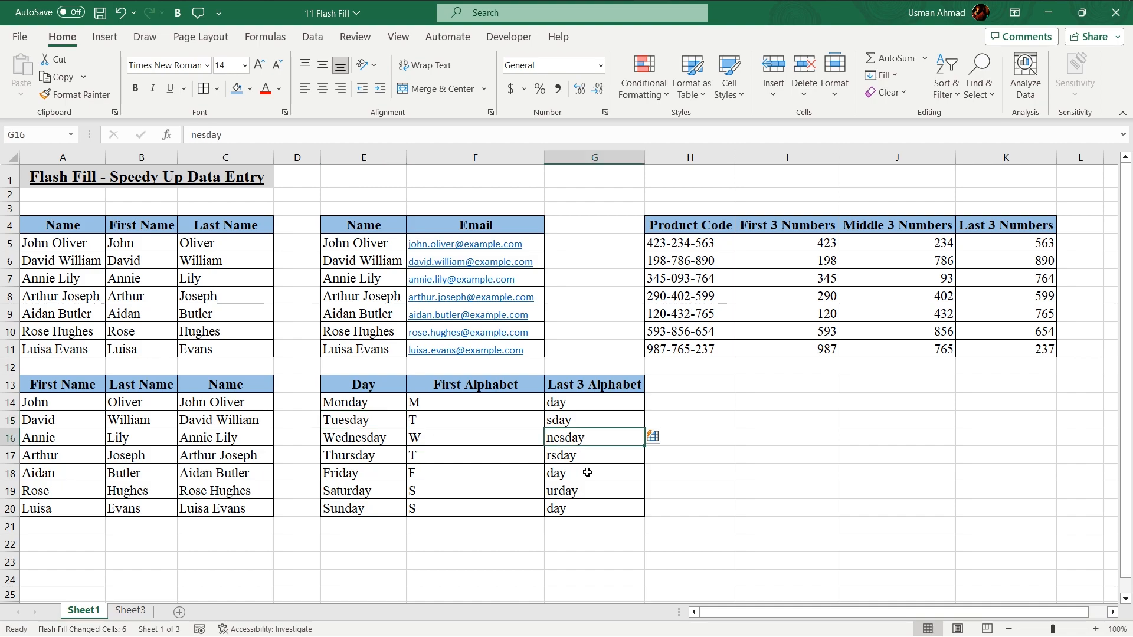
{"action": "left_click_drag", "start_coordinate": [588, 472], "coordinate": [587, 504]}
{"action": "key", "text": "Delete"}
{"action": "left_click", "coordinate": [584, 419]}
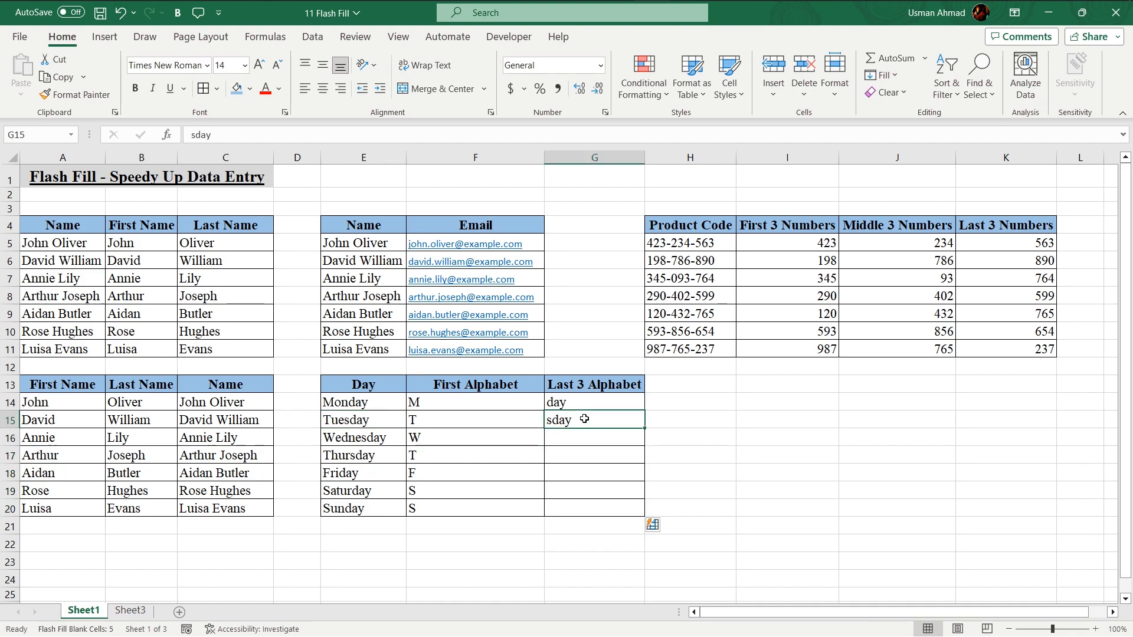
{"action": "key", "text": "Delete"}
Enter day in G15 and Flash Fill day into the remaining Last 3 Alphabet cells
{"action": "type", "text": "day"}
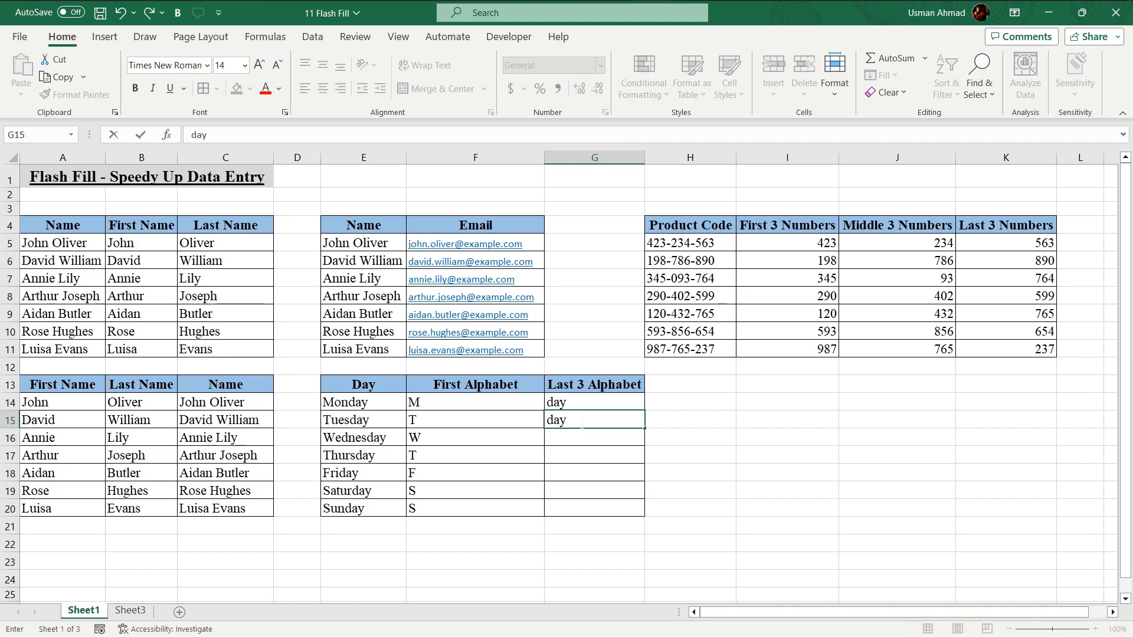
{"action": "key", "text": "Return"}
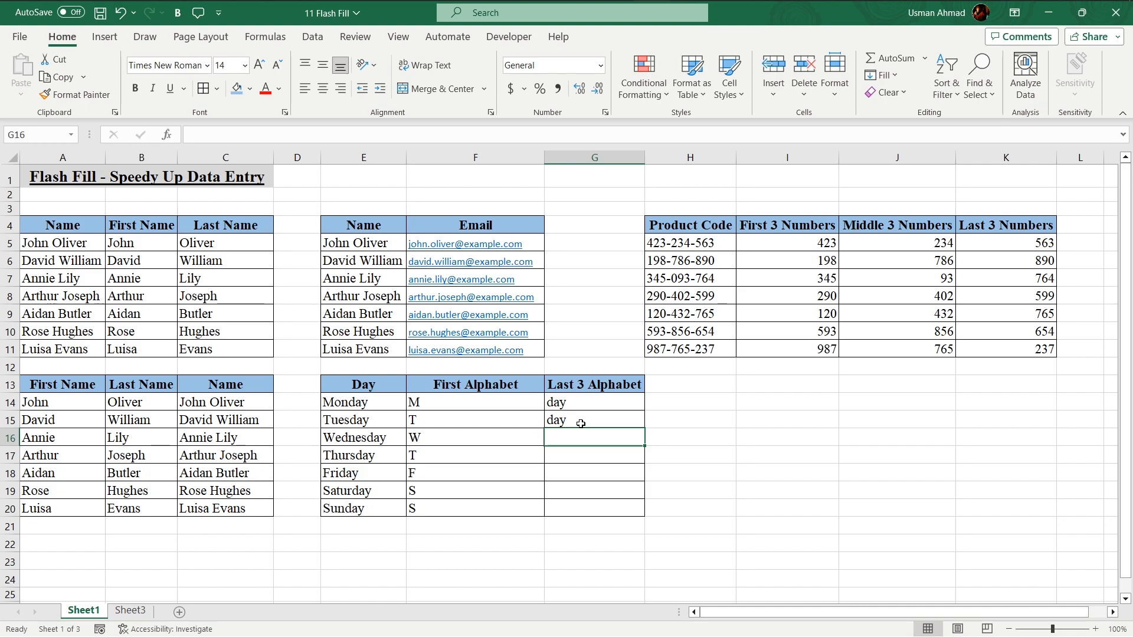
{"action": "key", "text": "ctrl+e"}
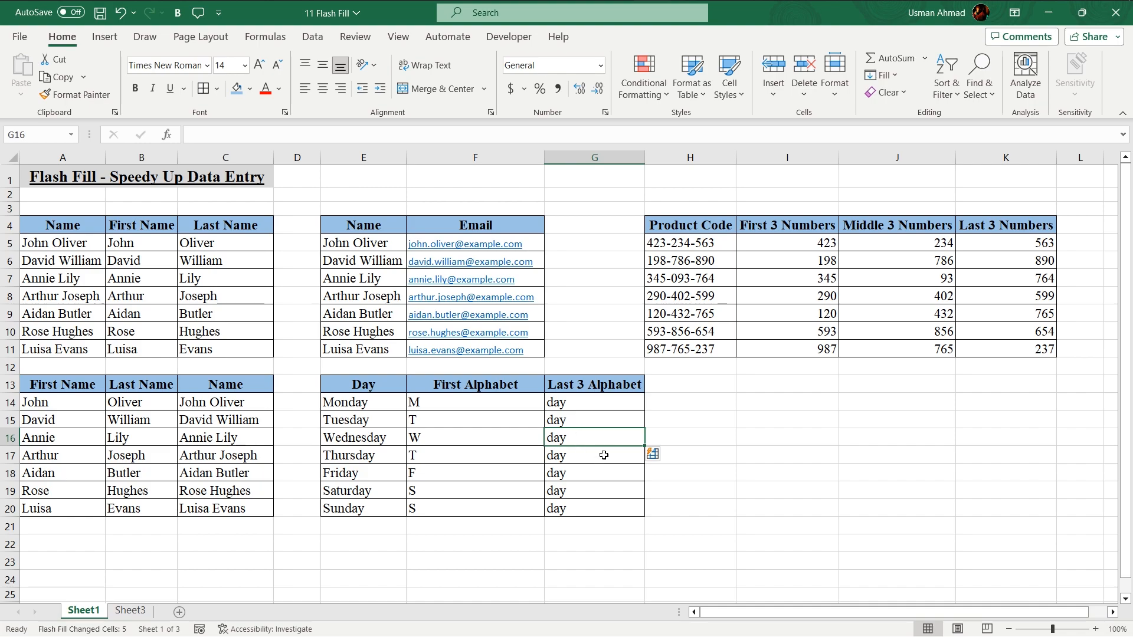
{"action": "mouse_move", "coordinate": [995, 20]}
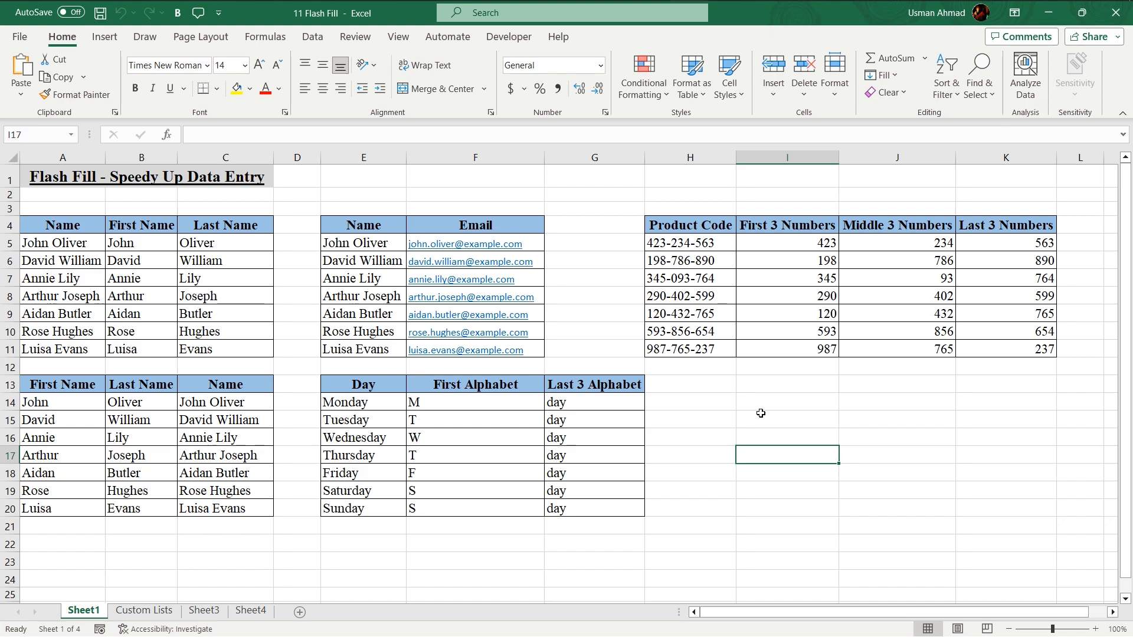